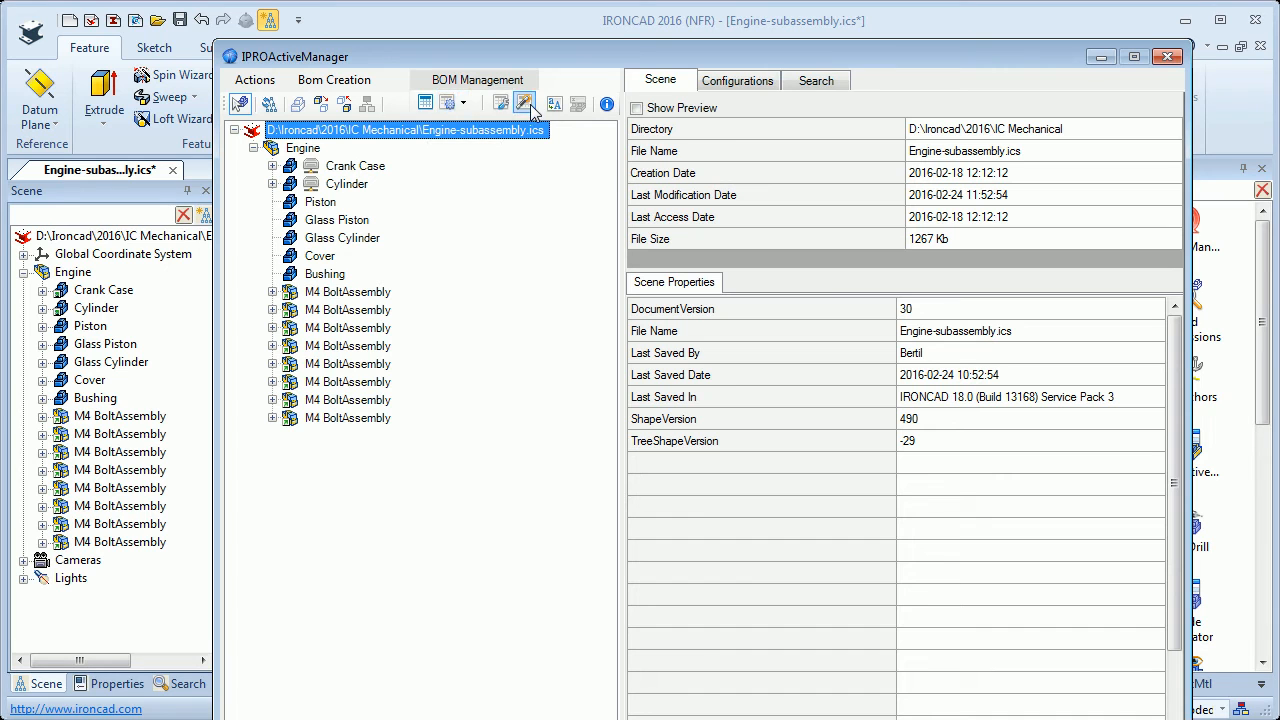
Step: Review the BOM type, generator and startup options in the IPROActiveManager settings
{"action": "left_click", "coordinate": [322, 82]}
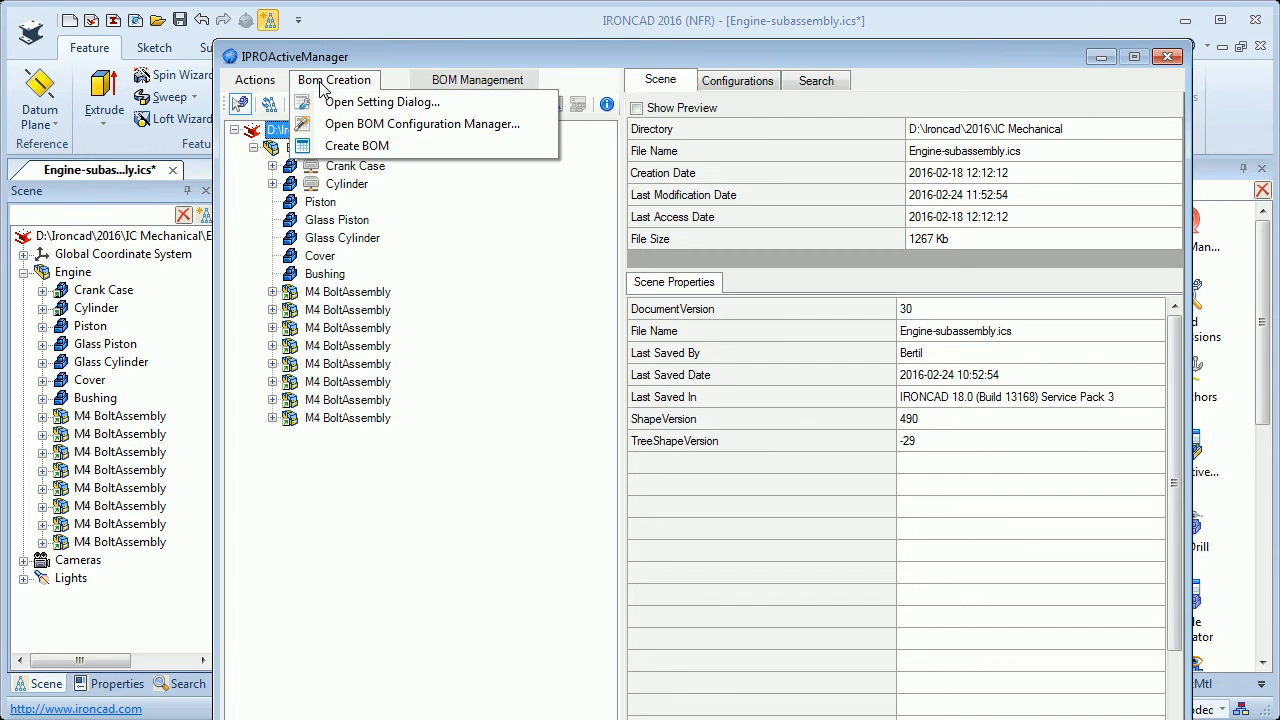
{"action": "left_click", "coordinate": [336, 148]}
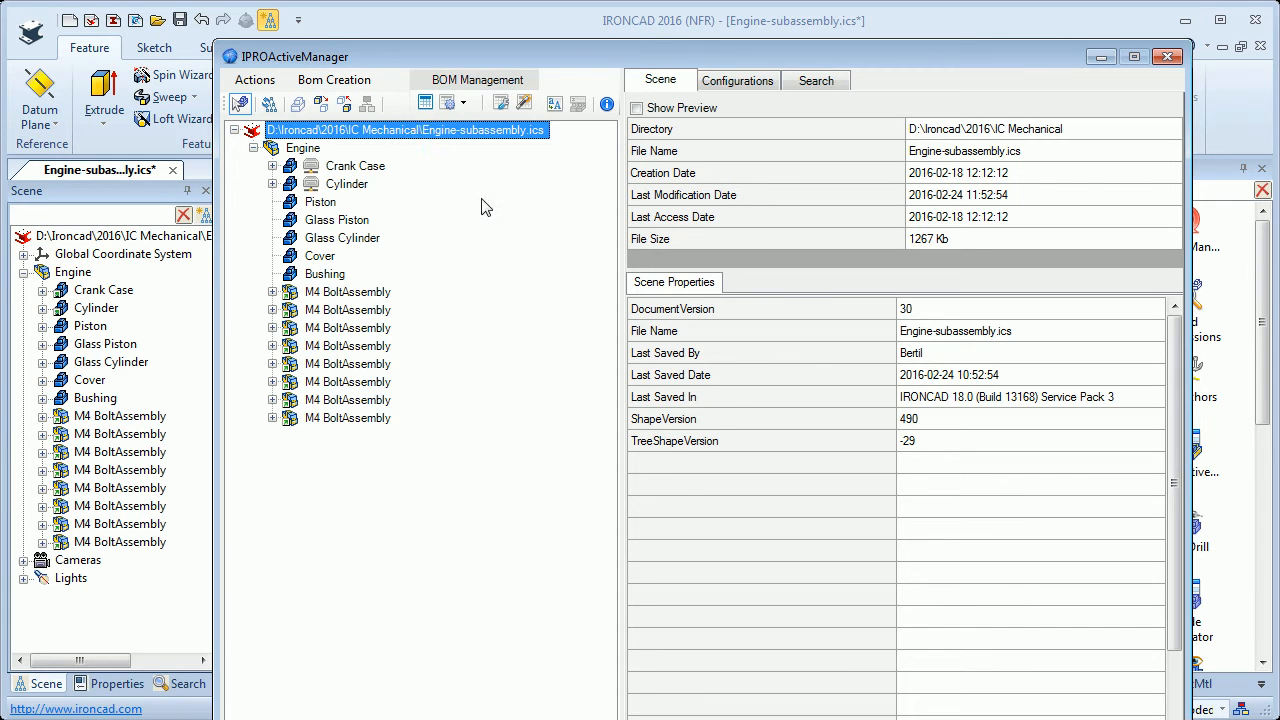
{"action": "left_click", "coordinate": [500, 105]}
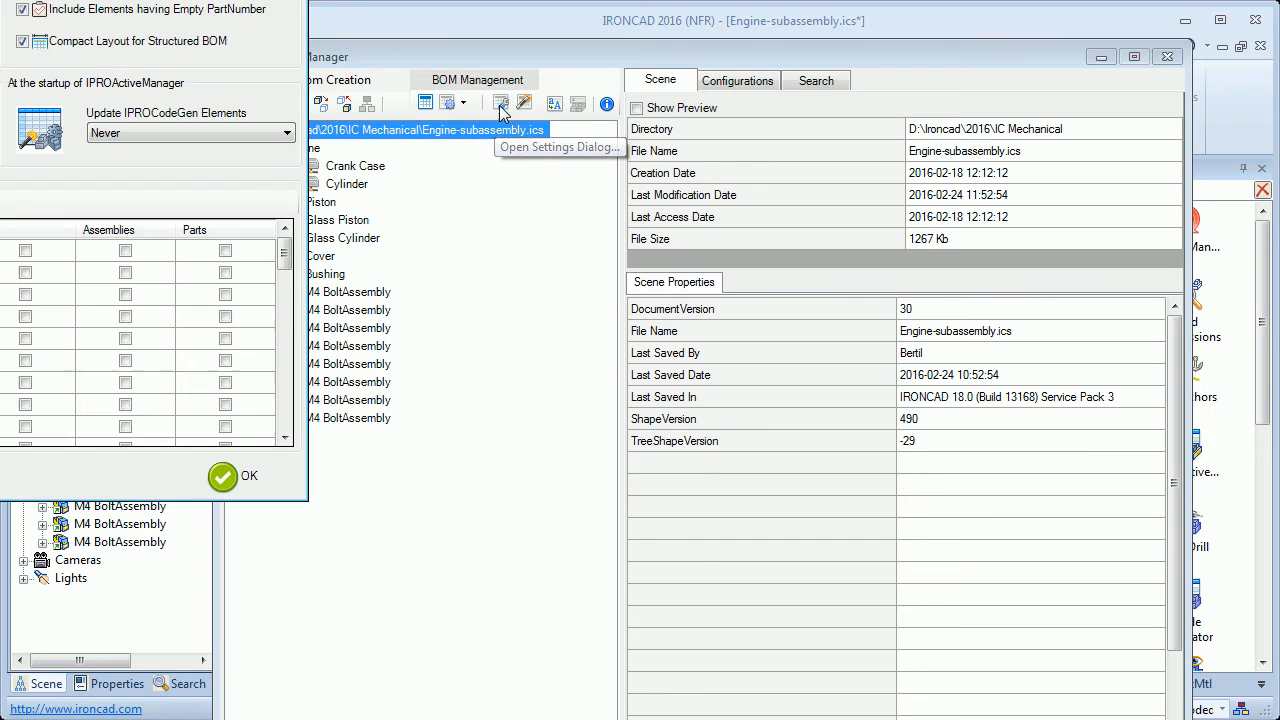
{"action": "left_click_drag", "start_coordinate": [52, 0], "coordinate": [714, 29]}
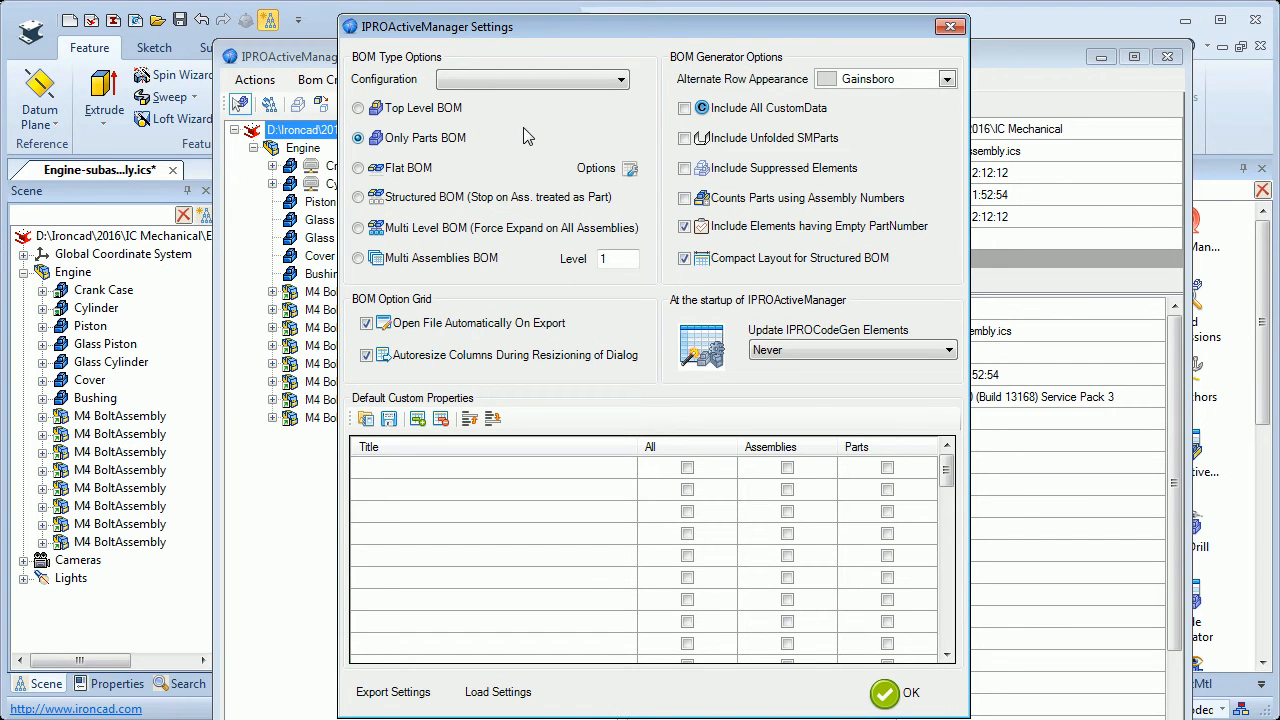
{"action": "left_click", "coordinate": [620, 82]}
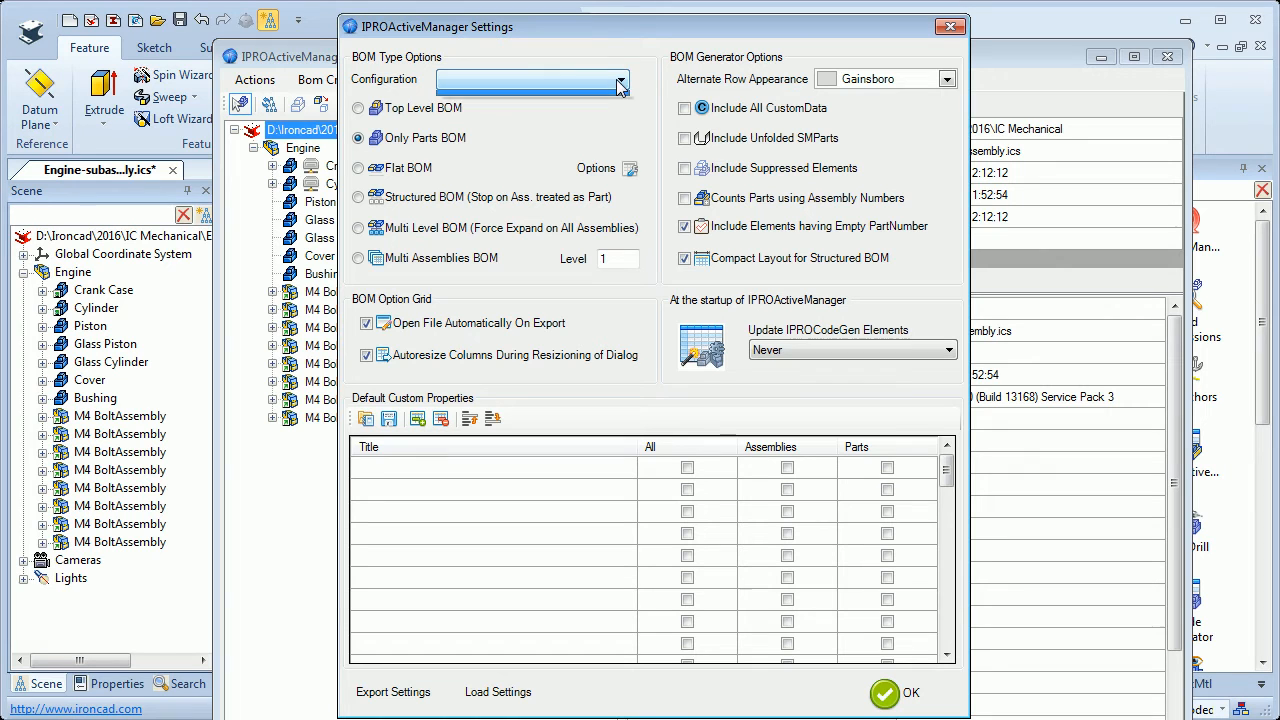
{"action": "left_click", "coordinate": [557, 126]}
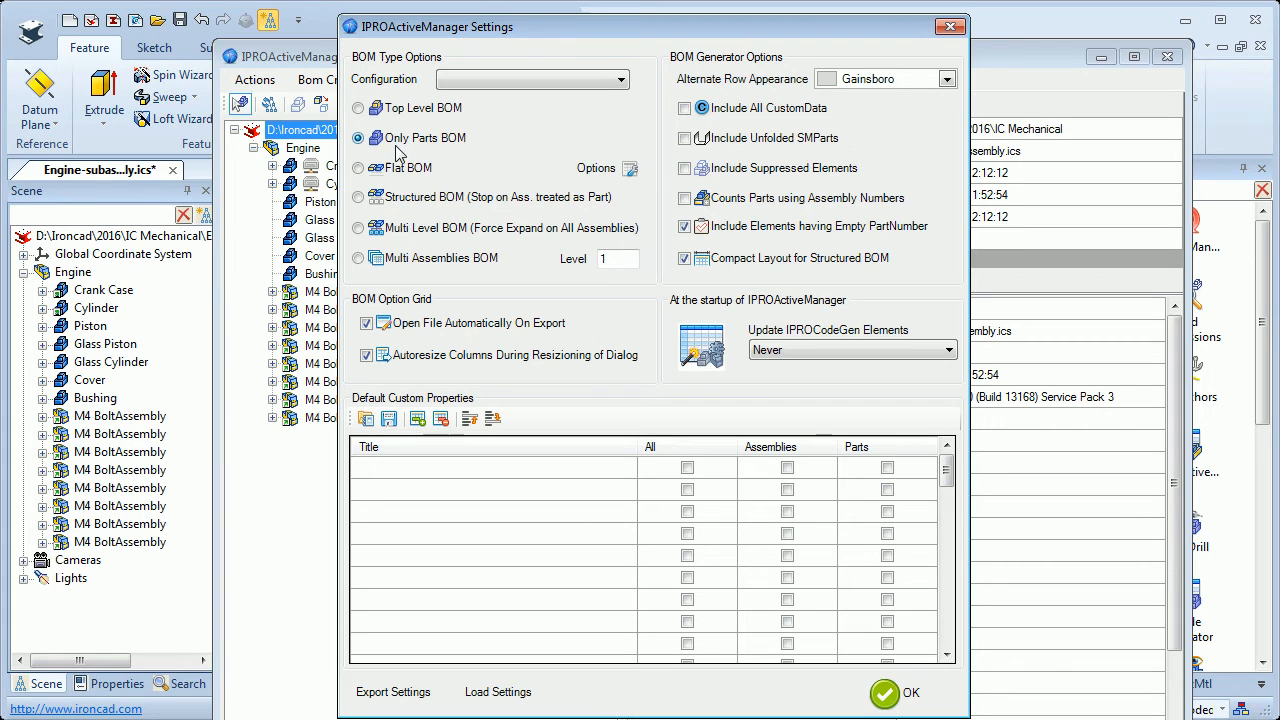
{"action": "mouse_move", "coordinate": [404, 150]}
{"action": "mouse_move", "coordinate": [745, 279]}
{"action": "mouse_move", "coordinate": [764, 146]}
{"action": "left_click", "coordinate": [884, 694]}
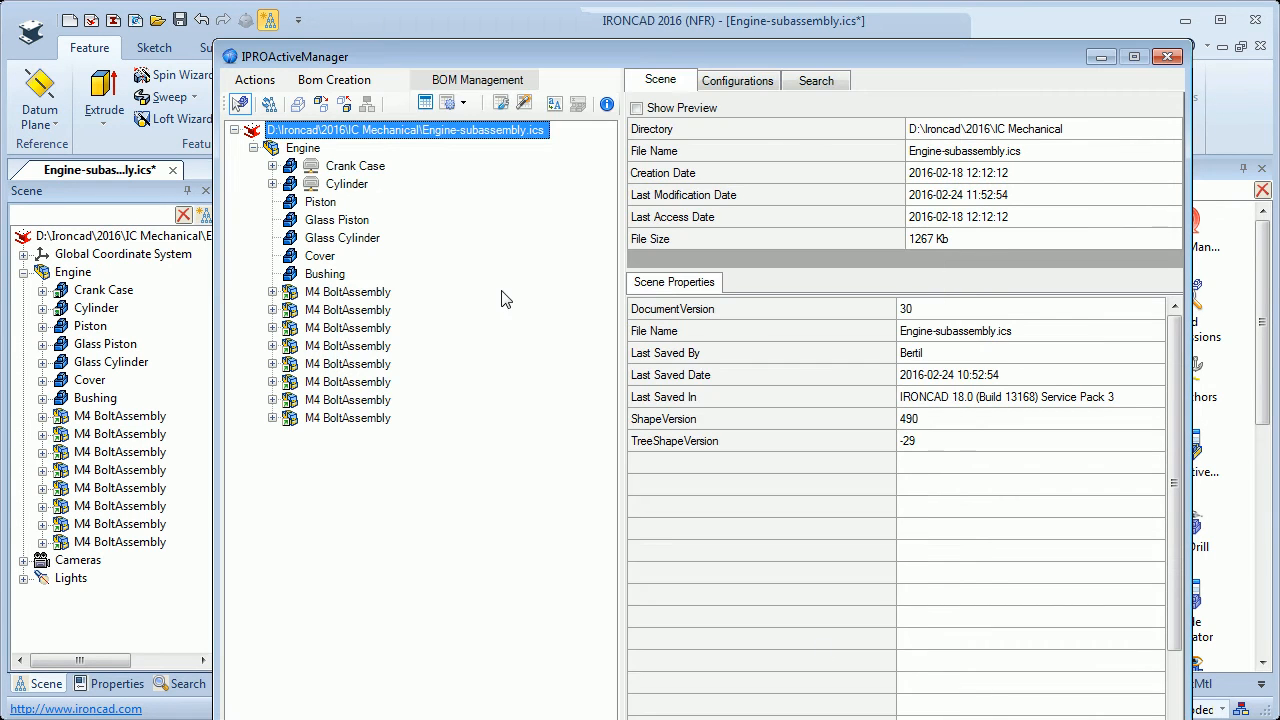
Step: Rename the BOM configuration Configuration1 as "Default BOM" and close the BOM configuration manager
{"action": "left_click", "coordinate": [524, 106]}
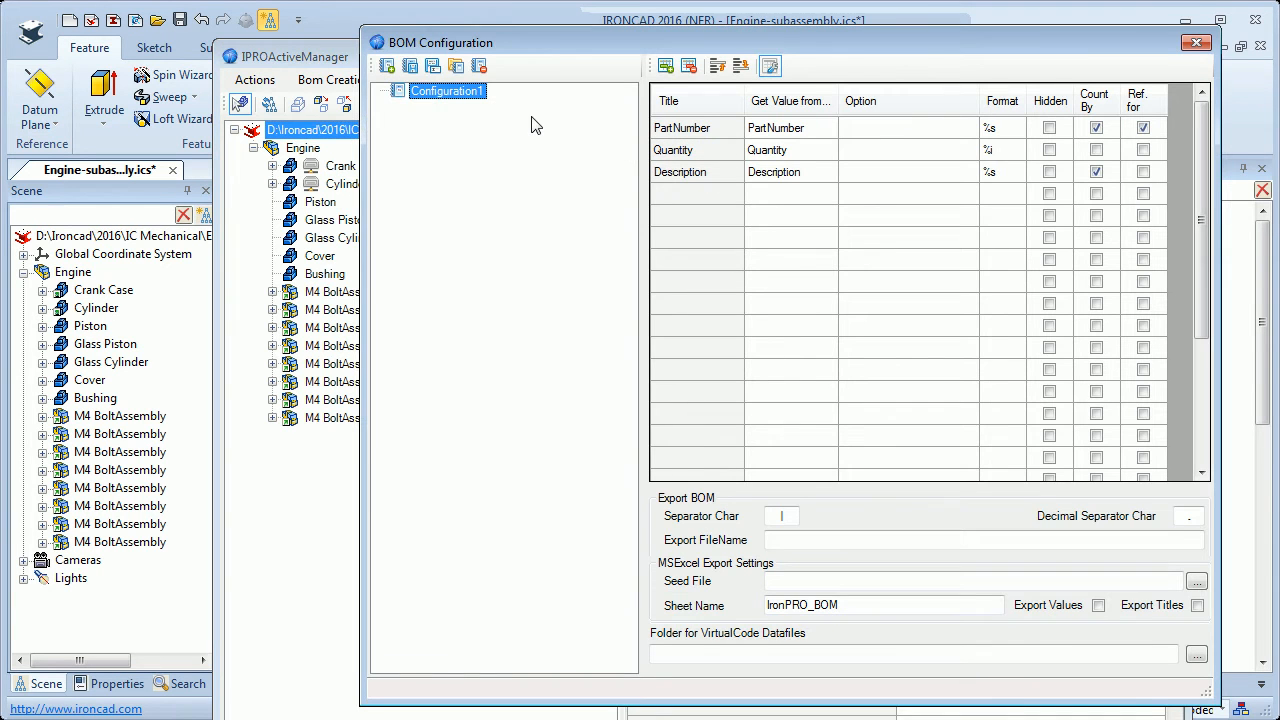
{"action": "left_click_drag", "start_coordinate": [558, 38], "coordinate": [484, 70]}
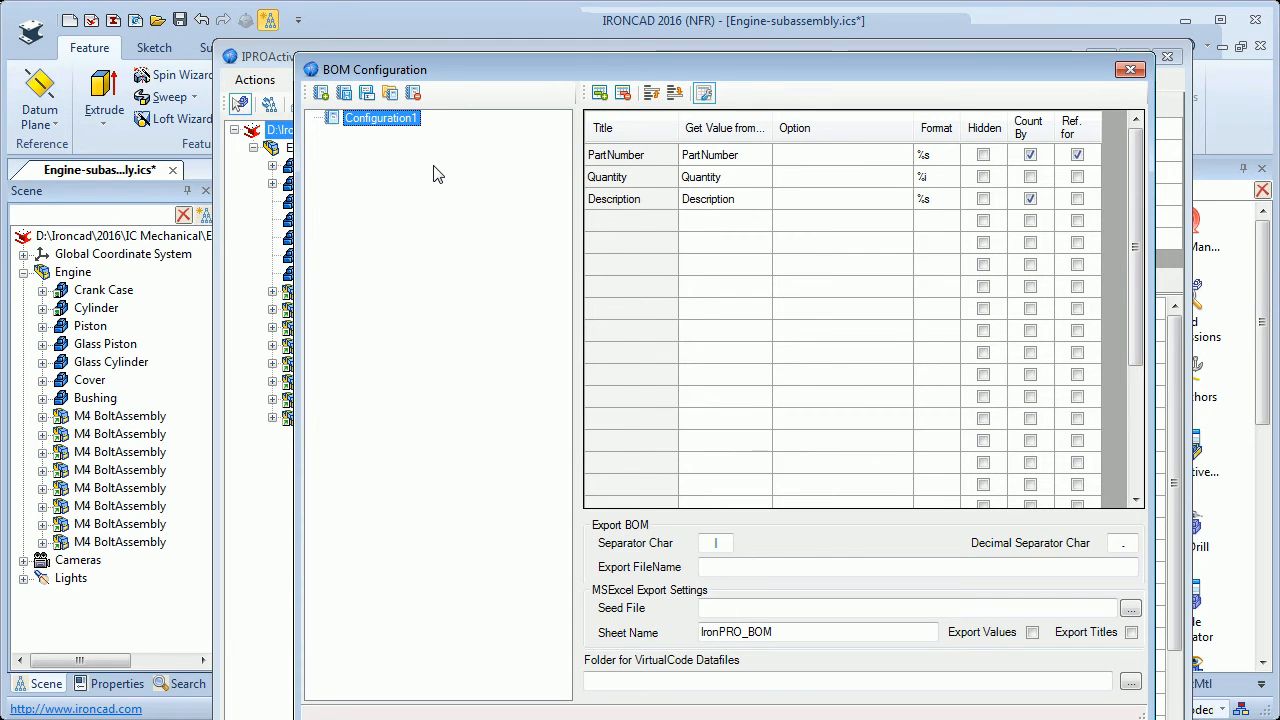
{"action": "left_click", "coordinate": [378, 119]}
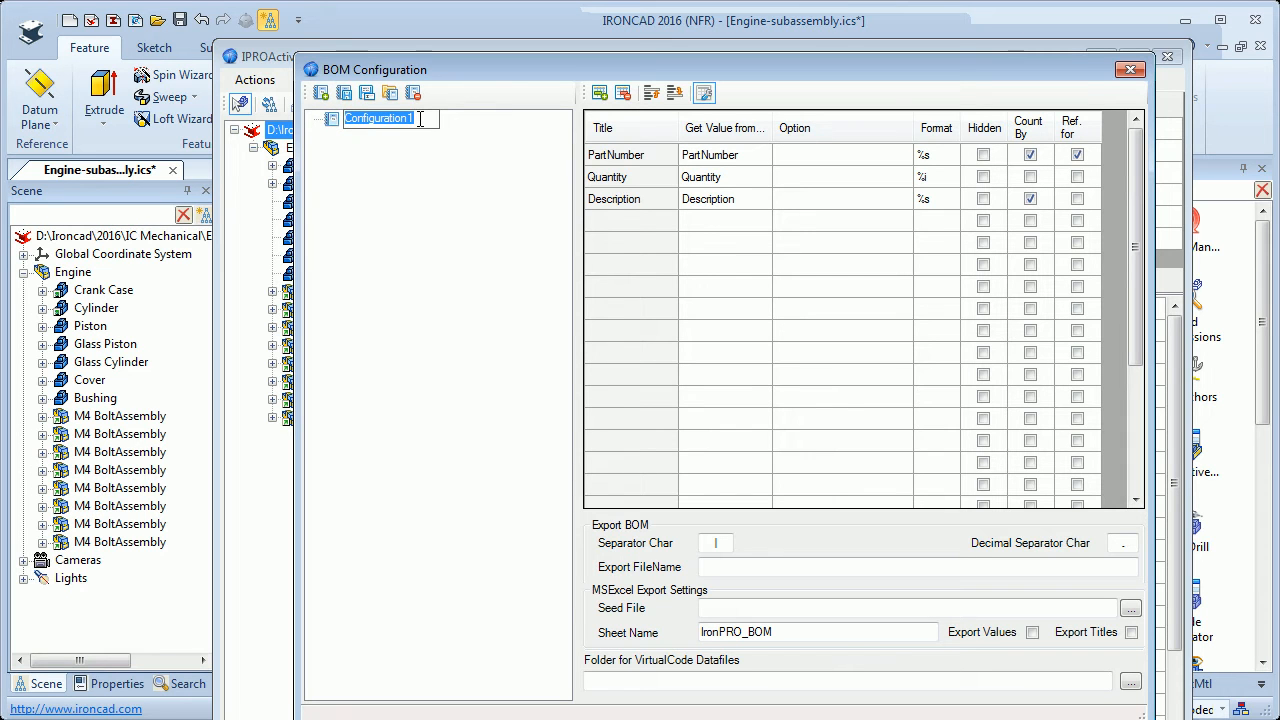
{"action": "type", "text": "D"}
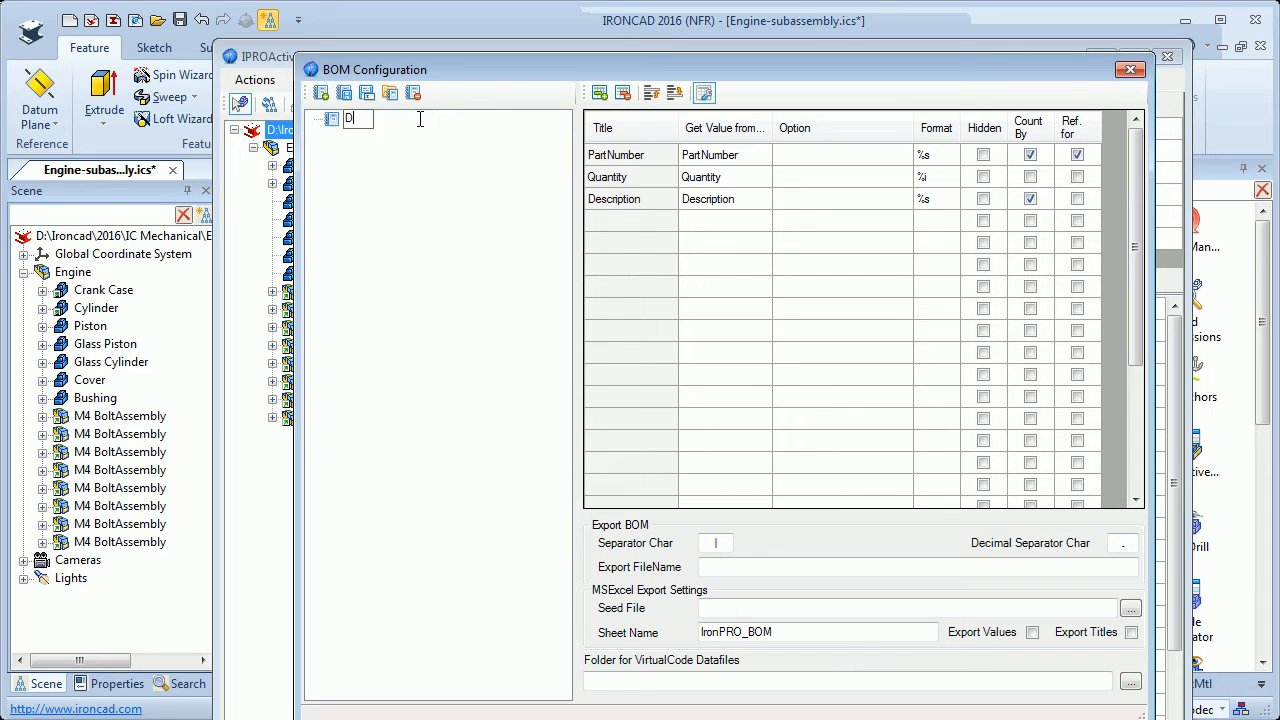
{"action": "type", "text": "efault BOM"}
{"action": "key", "text": "Return"}
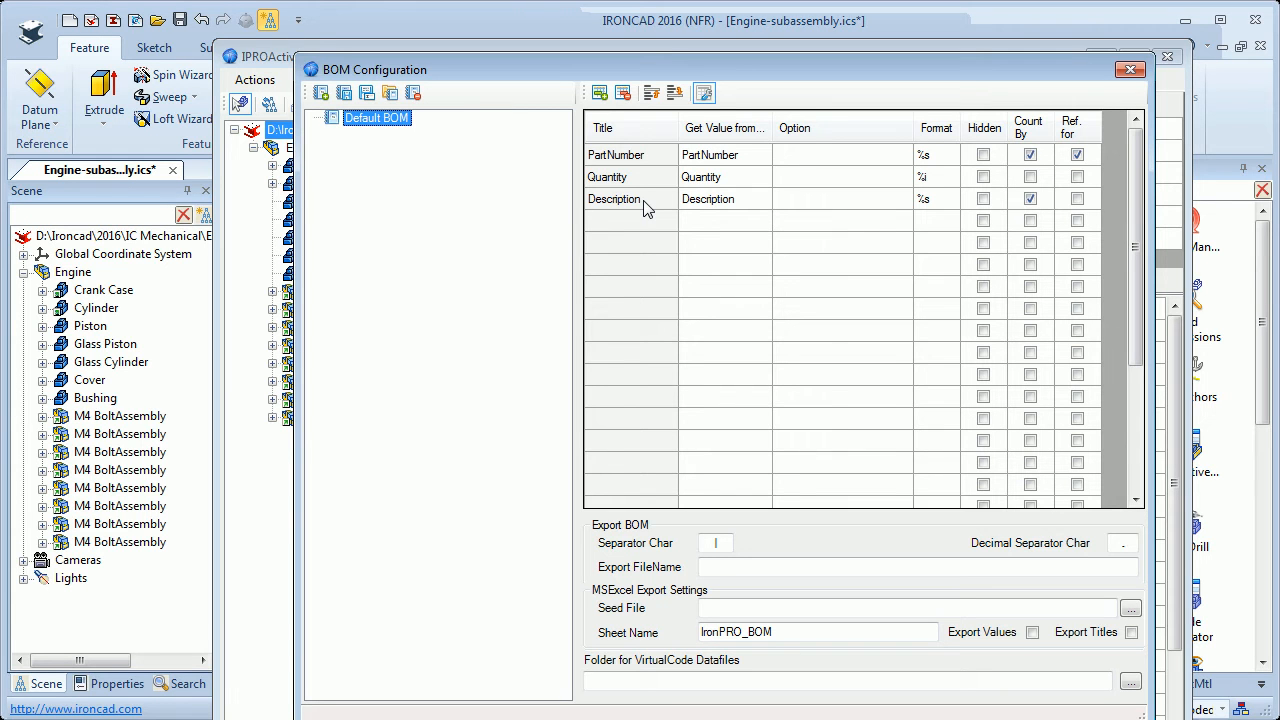
{"action": "left_click", "coordinate": [1130, 71]}
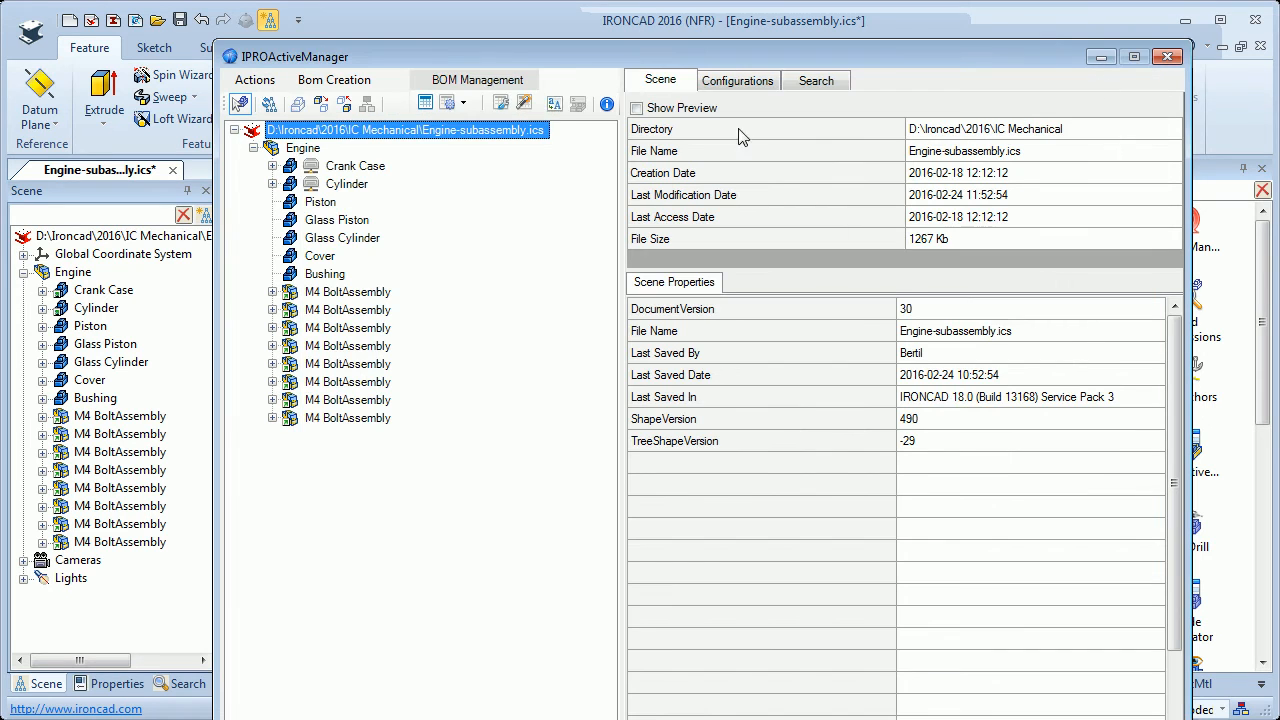
Step: Create the BOM of the engine scene and select the empty description of part 118
{"action": "left_click", "coordinate": [425, 104]}
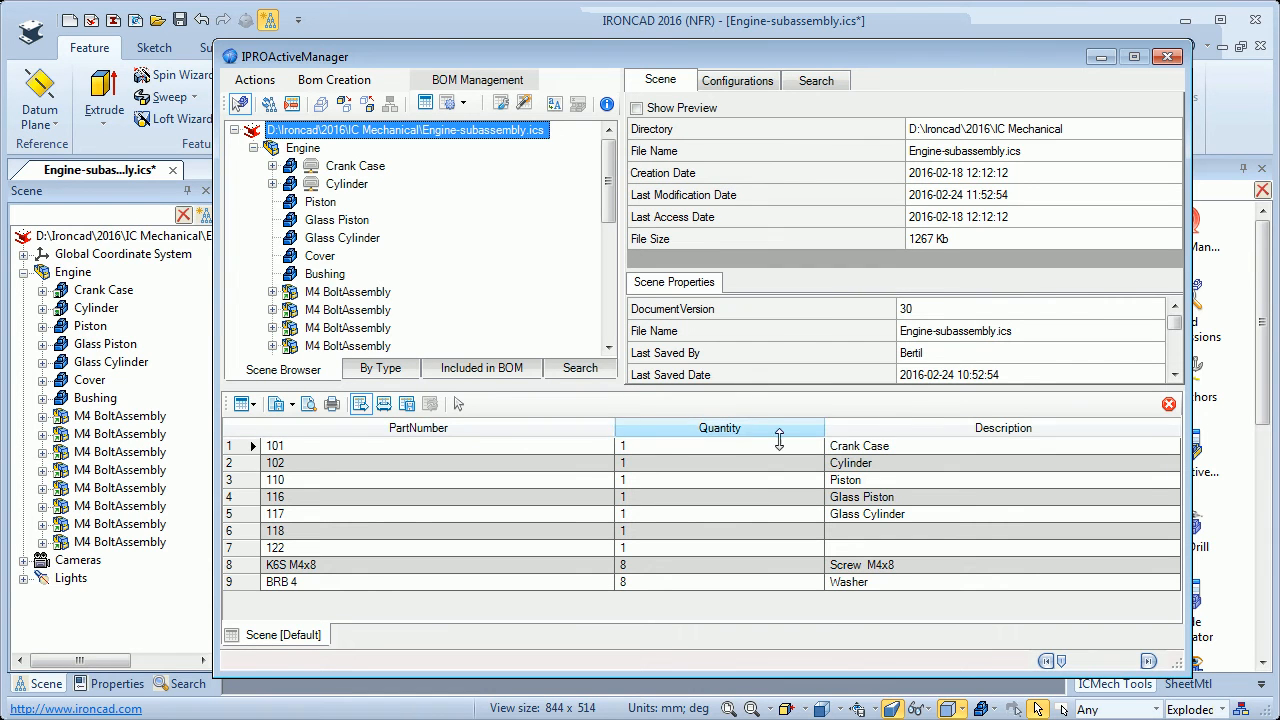
{"action": "left_click", "coordinate": [832, 531]}
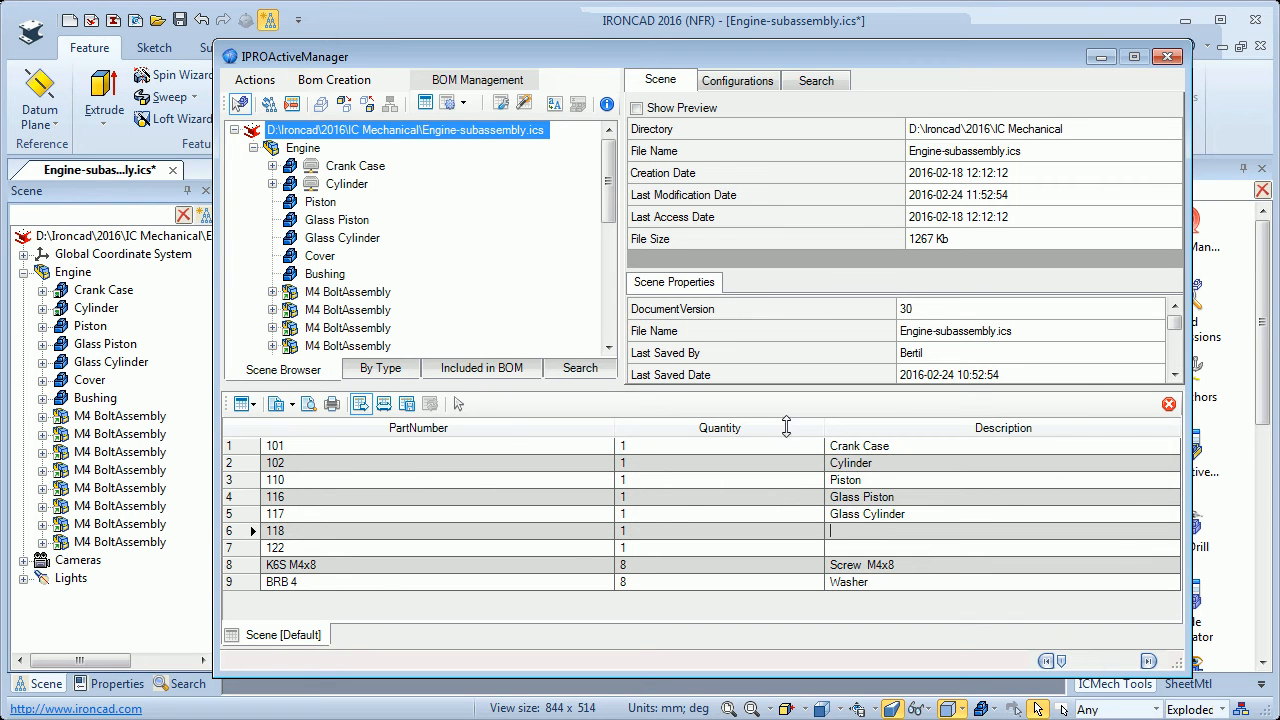
Step: Fill the Cover and Bushing descriptions from their user names, update the BOM and close the BOM manager
{"action": "left_click", "coordinate": [320, 257]}
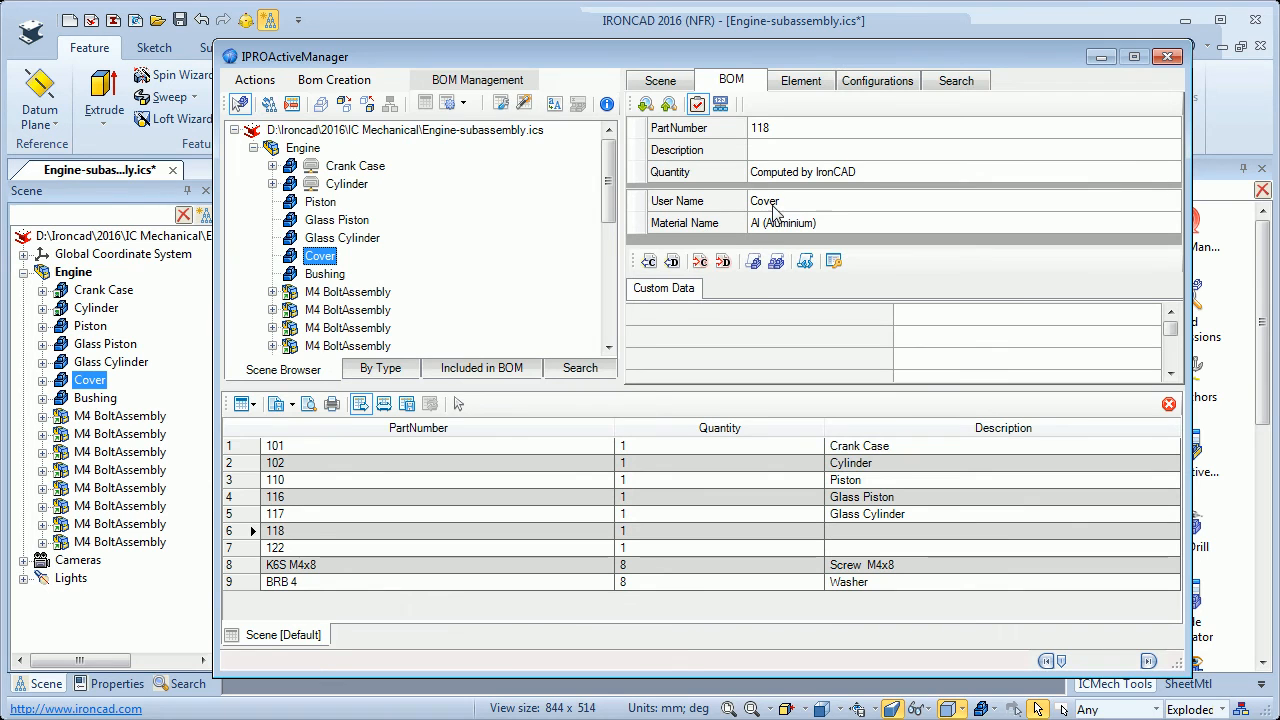
{"action": "left_click", "coordinate": [723, 262]}
{"action": "left_click", "coordinate": [325, 274]}
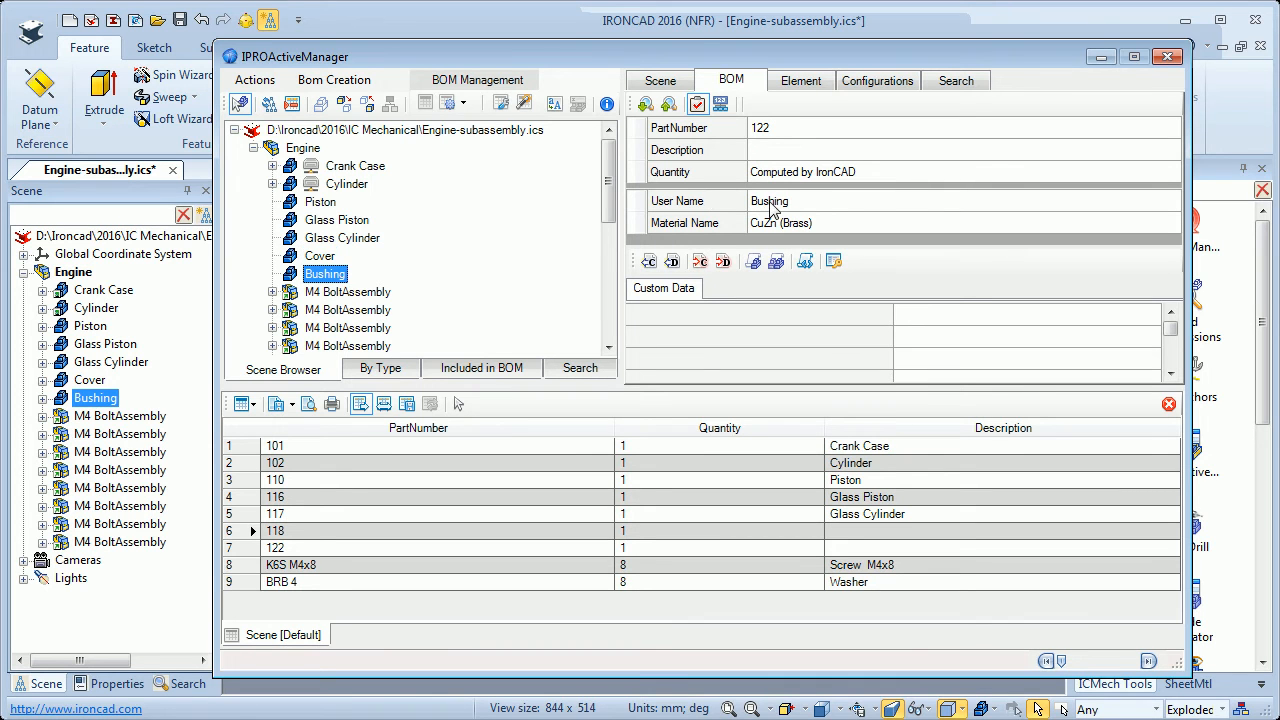
{"action": "left_click", "coordinate": [723, 263]}
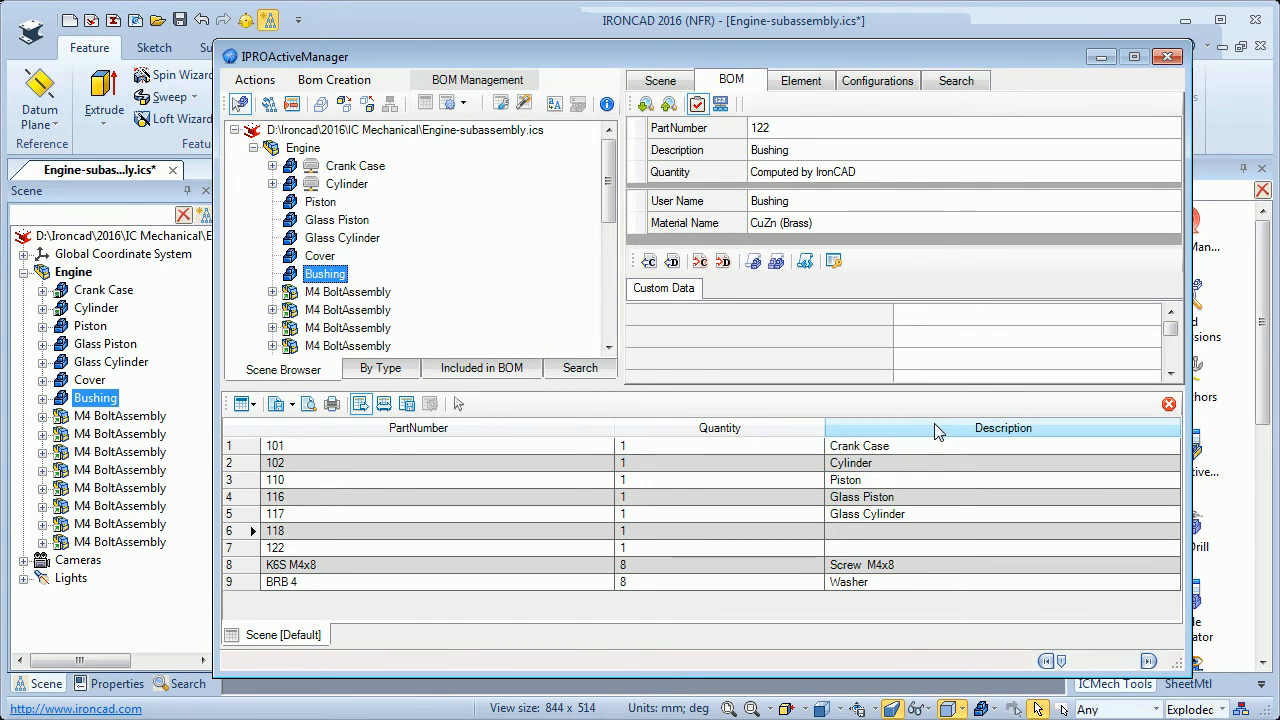
{"action": "left_click", "coordinate": [253, 404]}
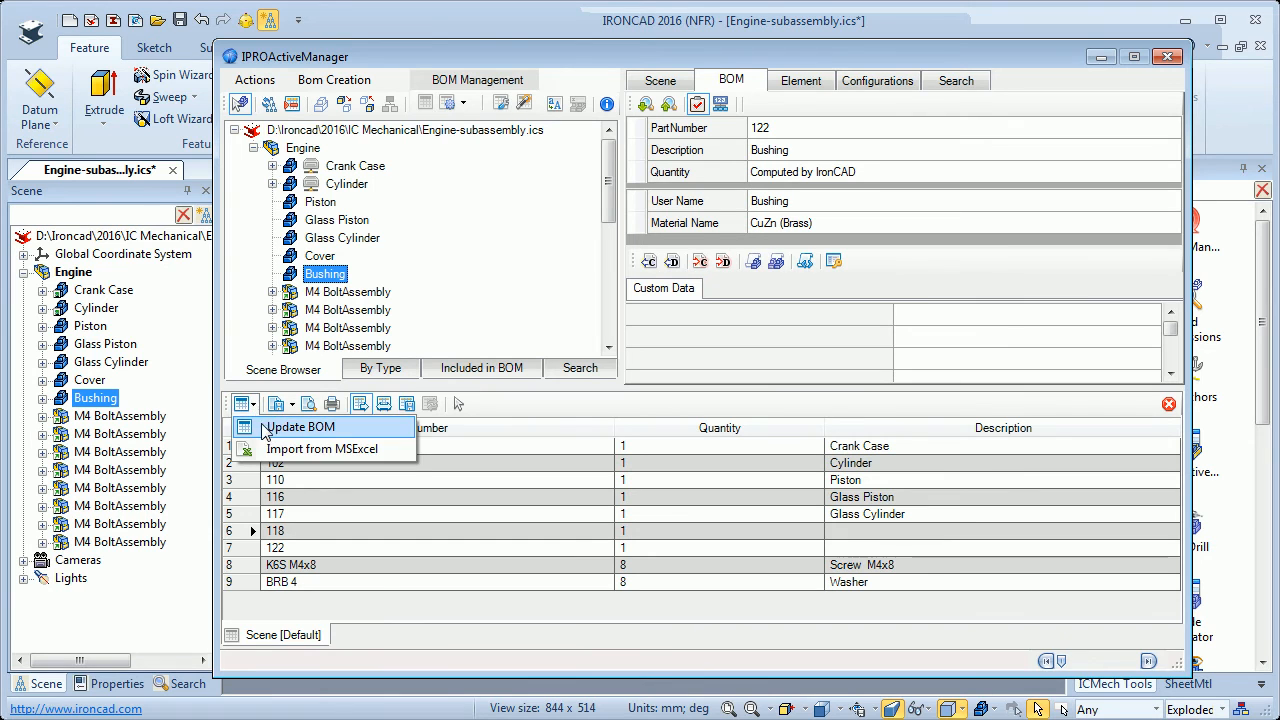
{"action": "left_click", "coordinate": [278, 428]}
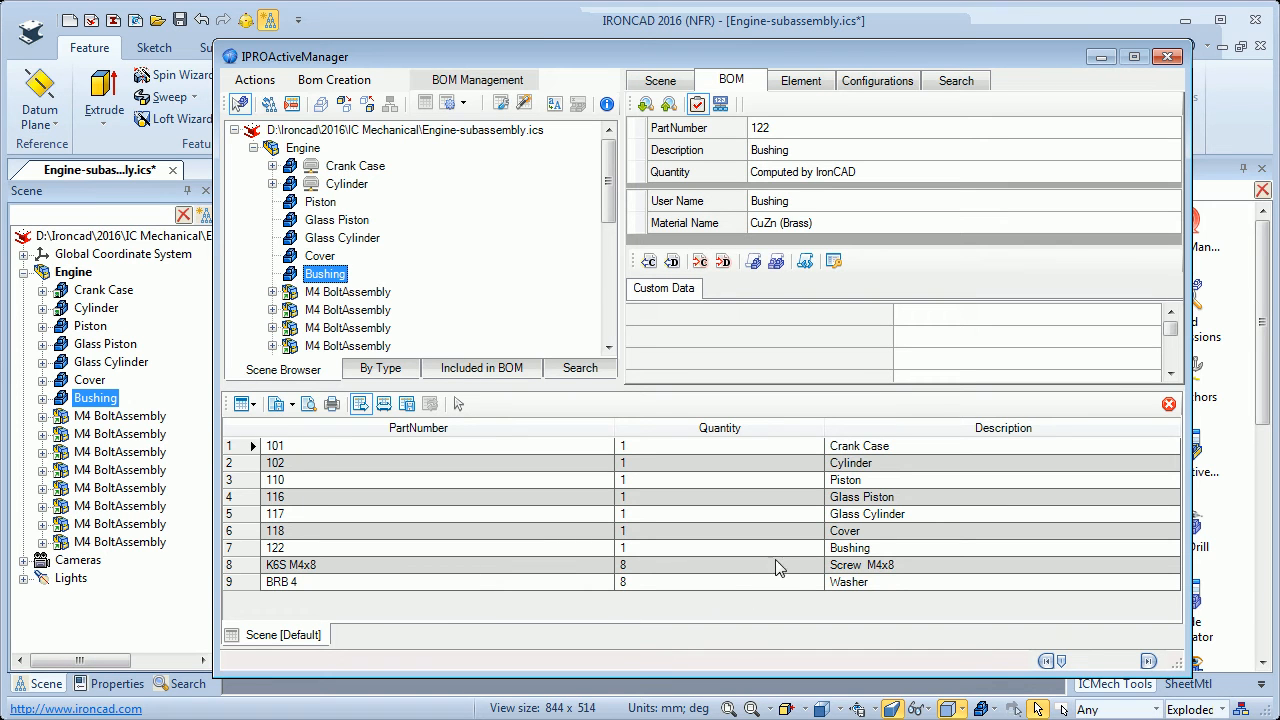
{"action": "left_click", "coordinate": [1167, 56]}
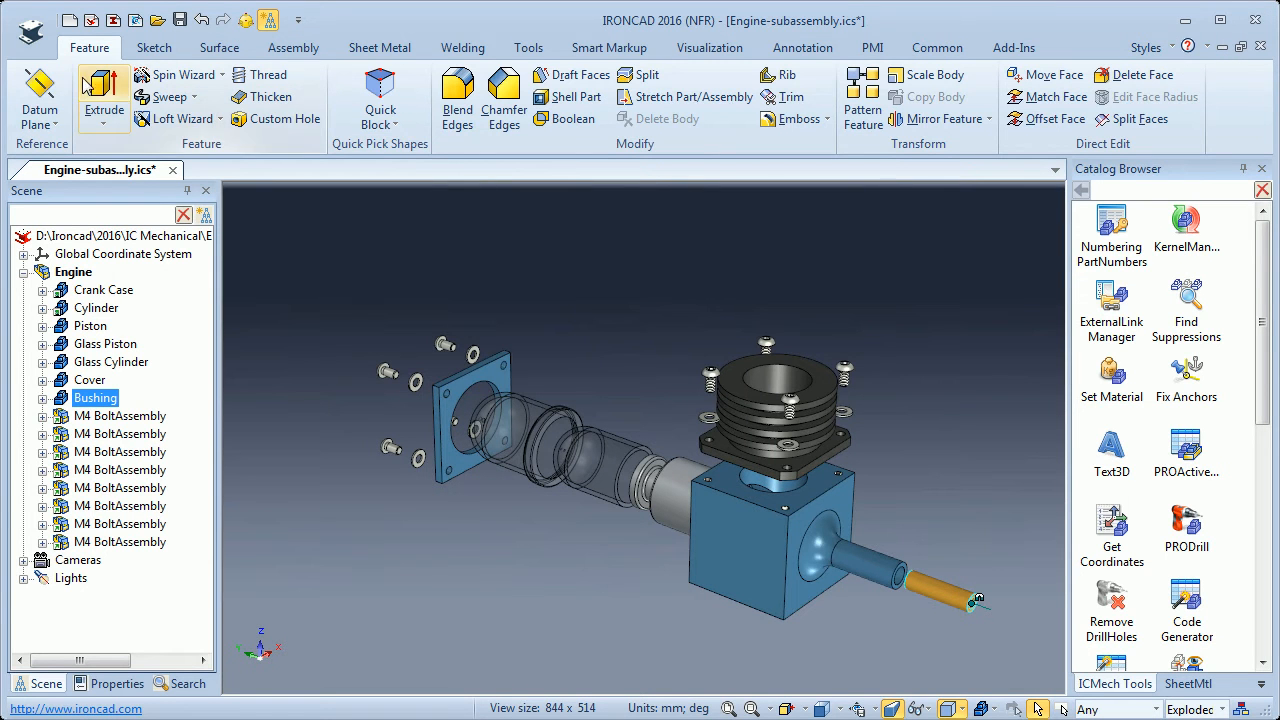
Step: Create a new drawing from the ISO English A3 template
{"action": "left_click", "coordinate": [69, 21]}
{"action": "left_click", "coordinate": [48, 120]}
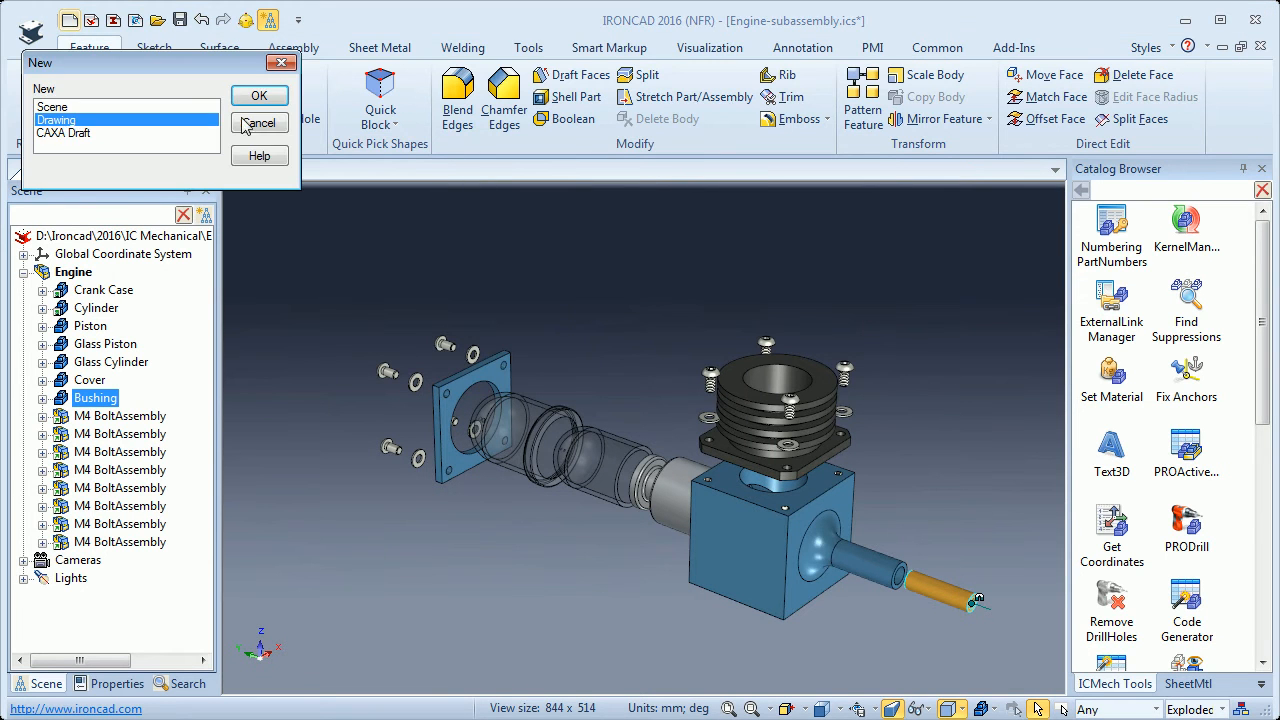
{"action": "left_click", "coordinate": [252, 100]}
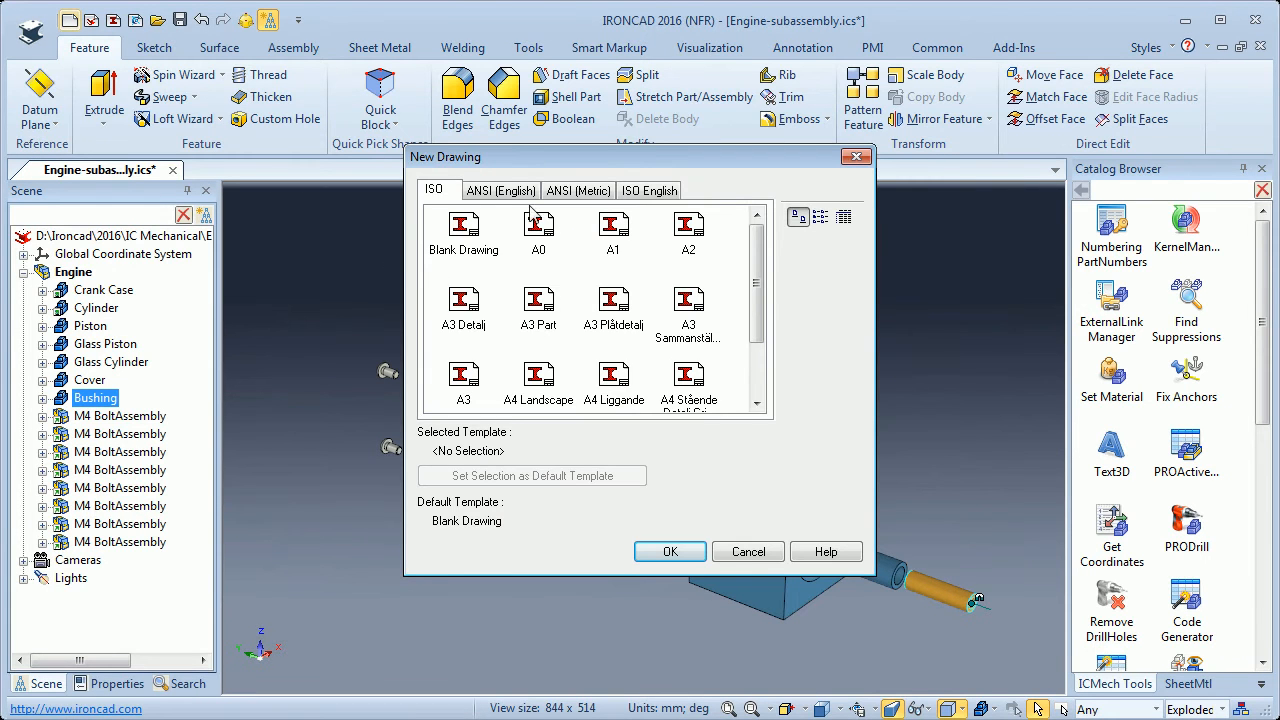
{"action": "left_click", "coordinate": [644, 192]}
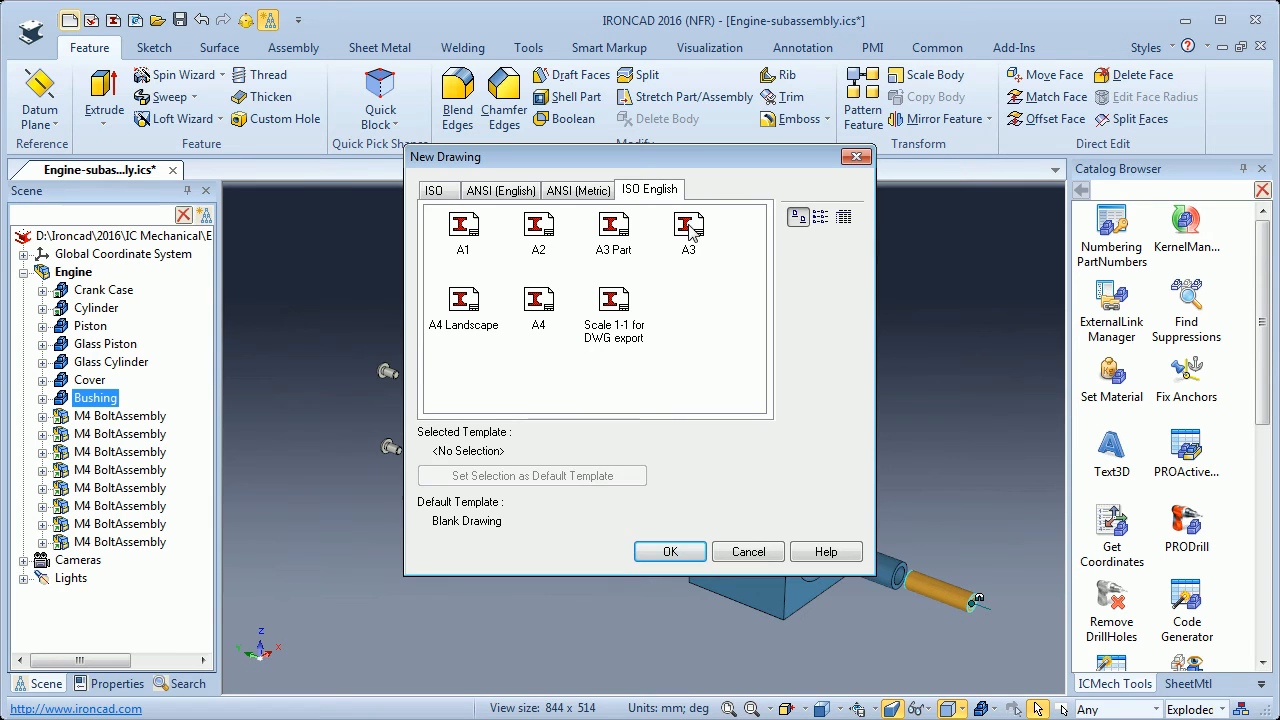
{"action": "left_click", "coordinate": [688, 228]}
{"action": "left_click", "coordinate": [676, 551]}
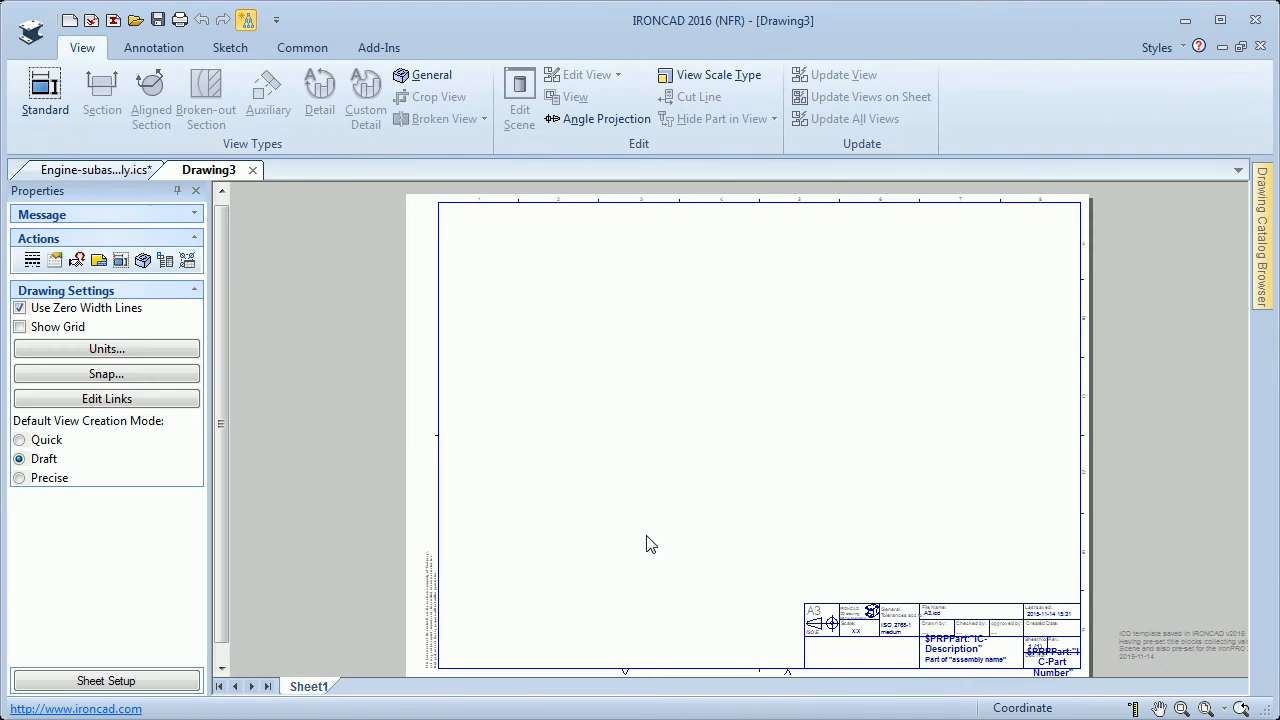
Step: Place a front view of the Exploded view configuration on the sheet, using the scene's current orientation and a standard 1:1 scale
{"action": "left_click", "coordinate": [42, 95]}
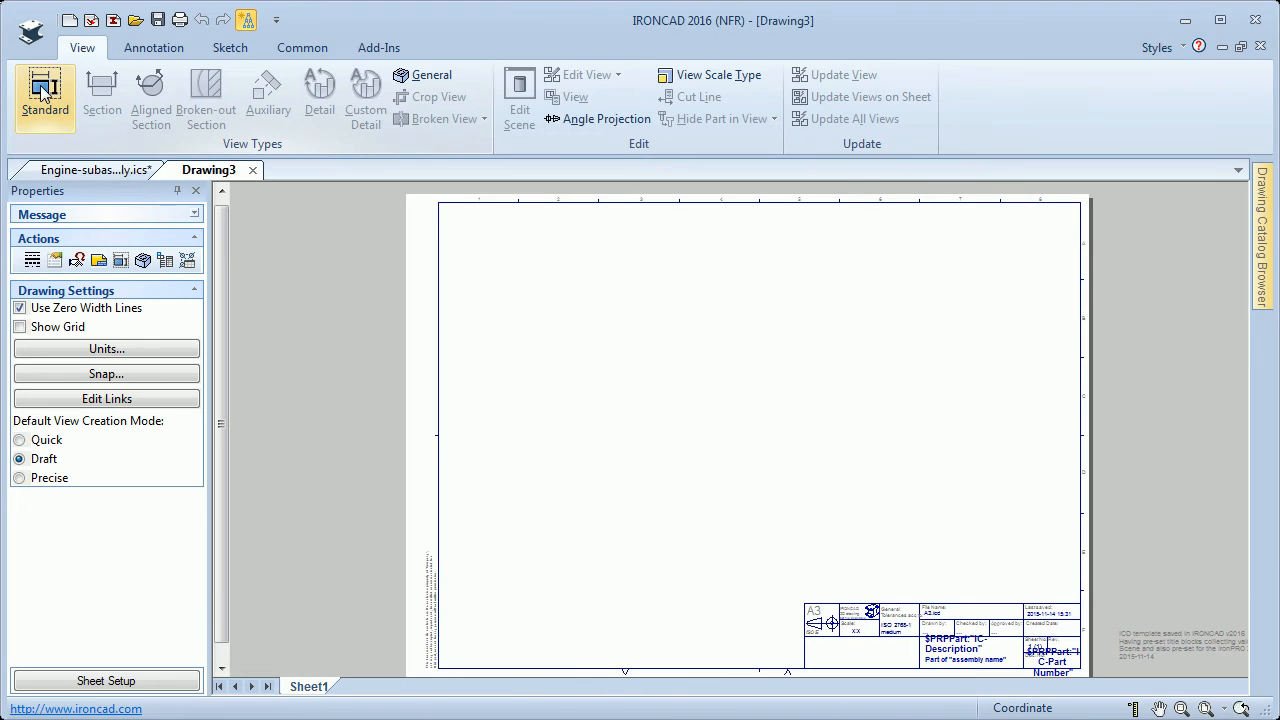
{"action": "left_click", "coordinate": [790, 553]}
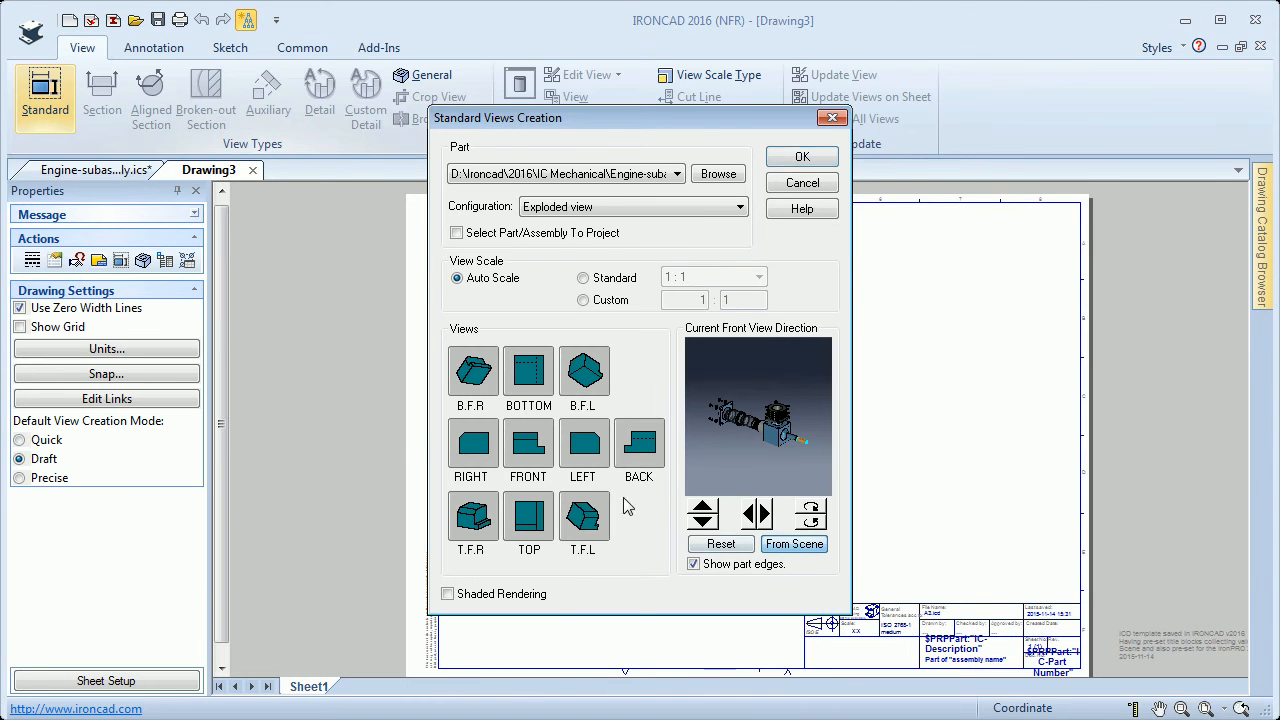
{"action": "left_click", "coordinate": [528, 445]}
{"action": "left_click", "coordinate": [583, 279]}
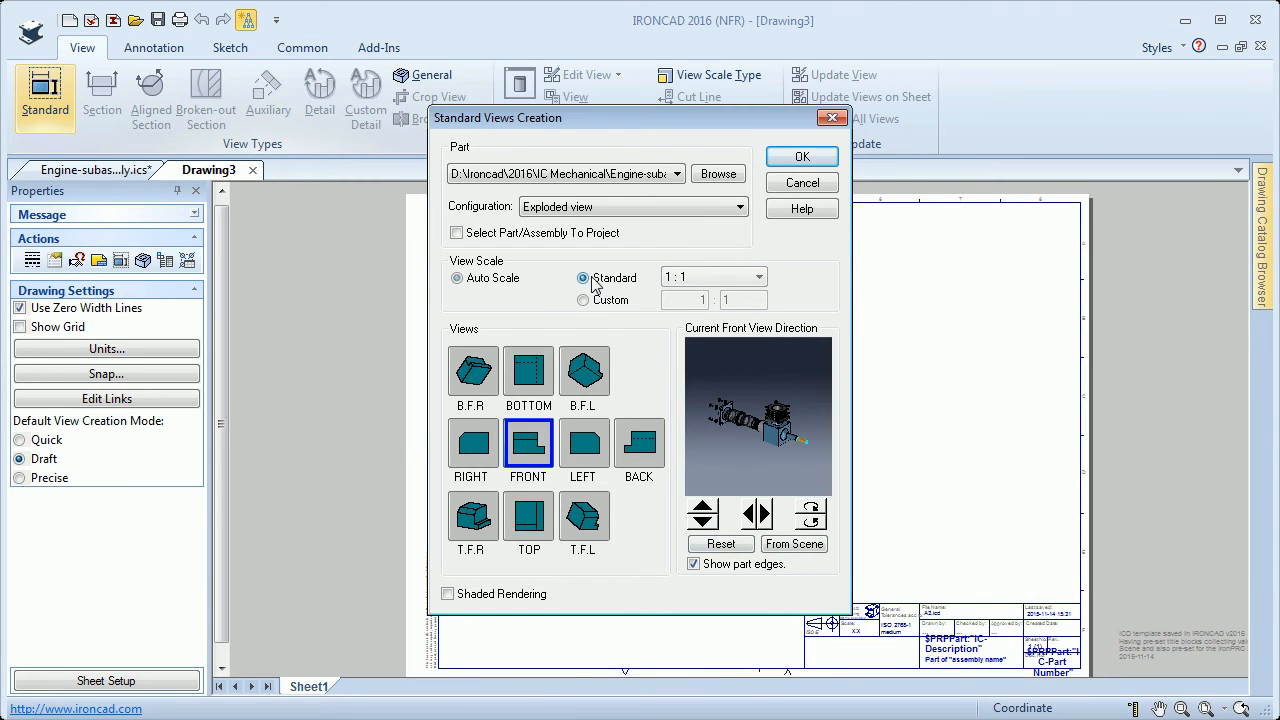
{"action": "left_click", "coordinate": [802, 160]}
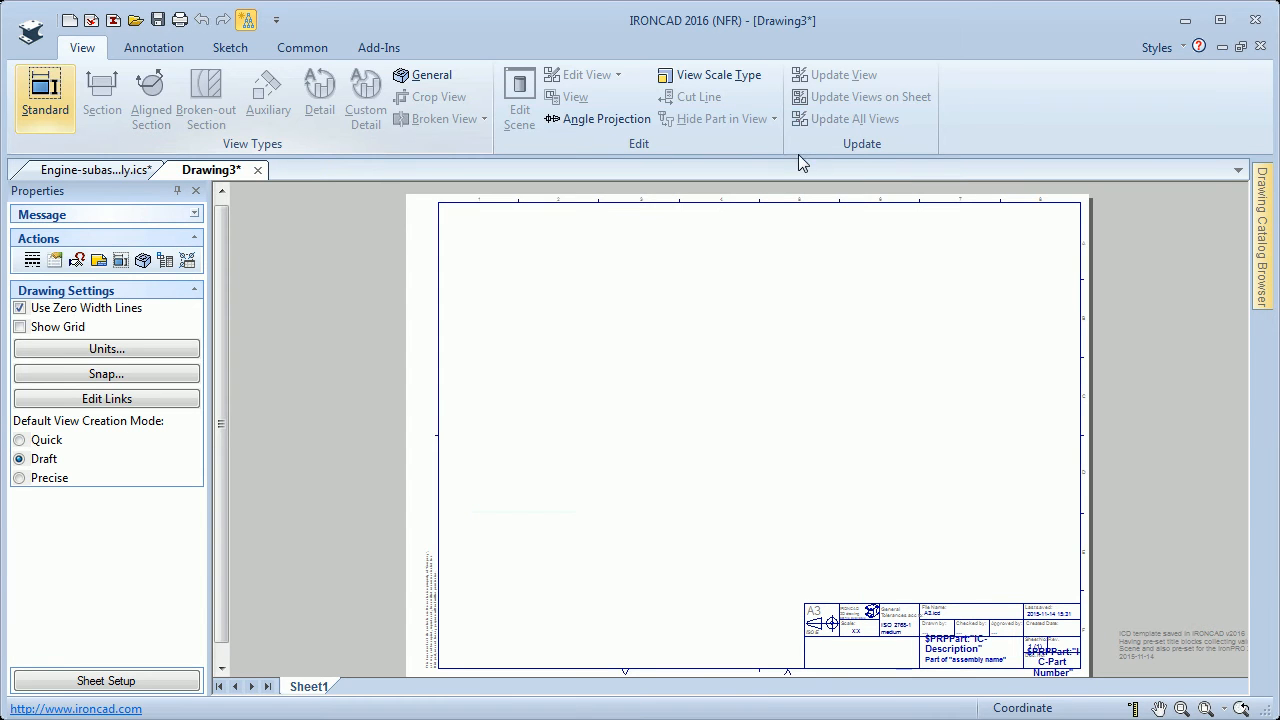
{"action": "left_click", "coordinate": [705, 400]}
Step: Insert a Parts Only bill of materials with the English Assembly template and Exploded view configuration, placed directly above the title block
{"action": "left_click", "coordinate": [154, 47]}
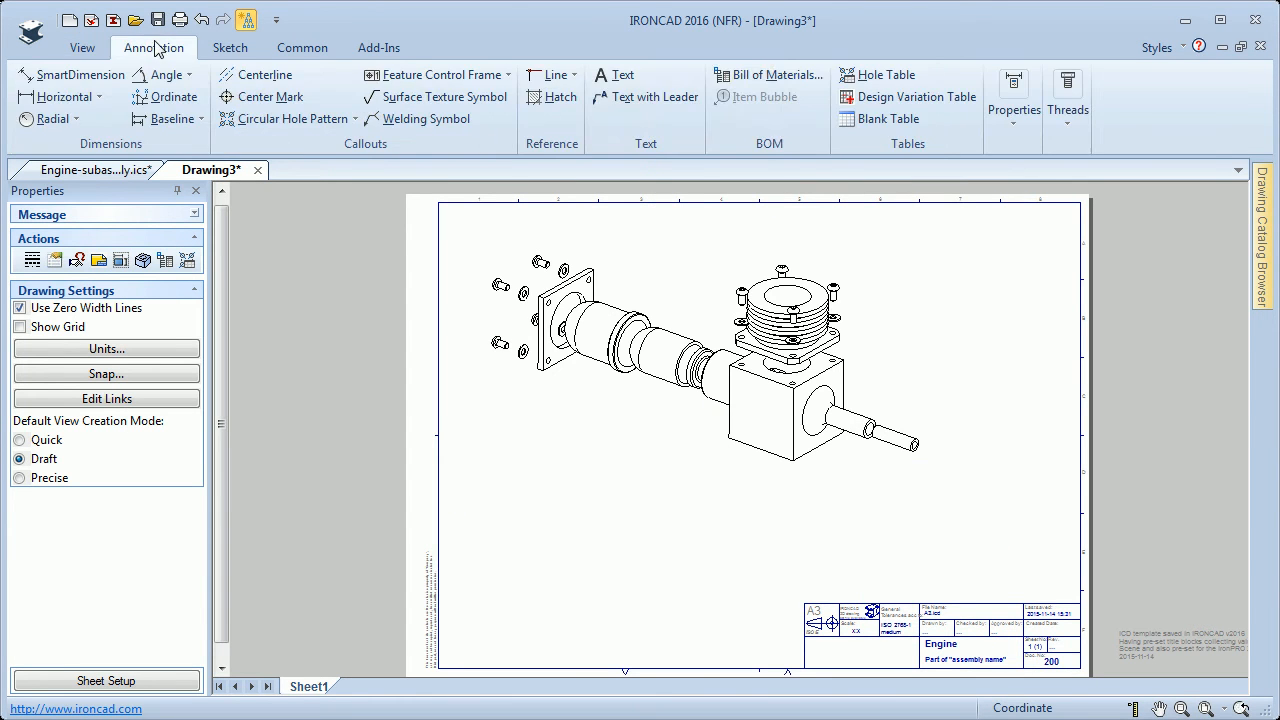
{"action": "left_click", "coordinate": [770, 75]}
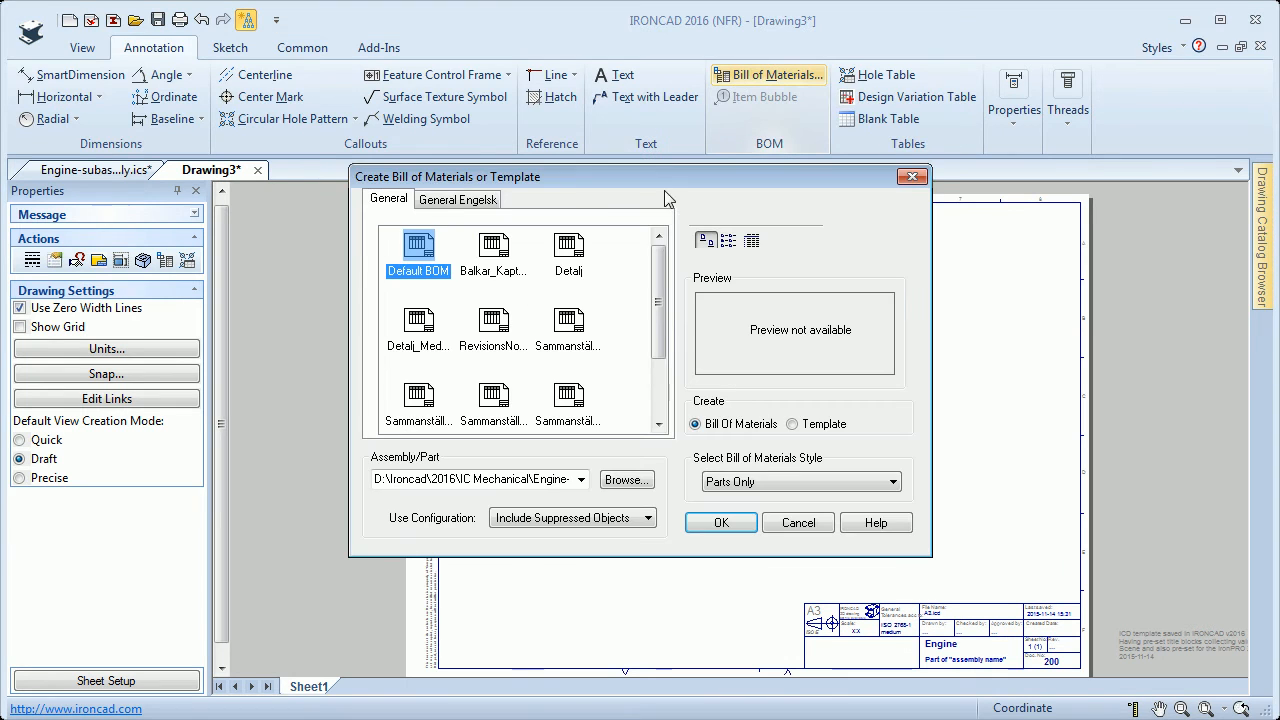
{"action": "left_click", "coordinate": [458, 200]}
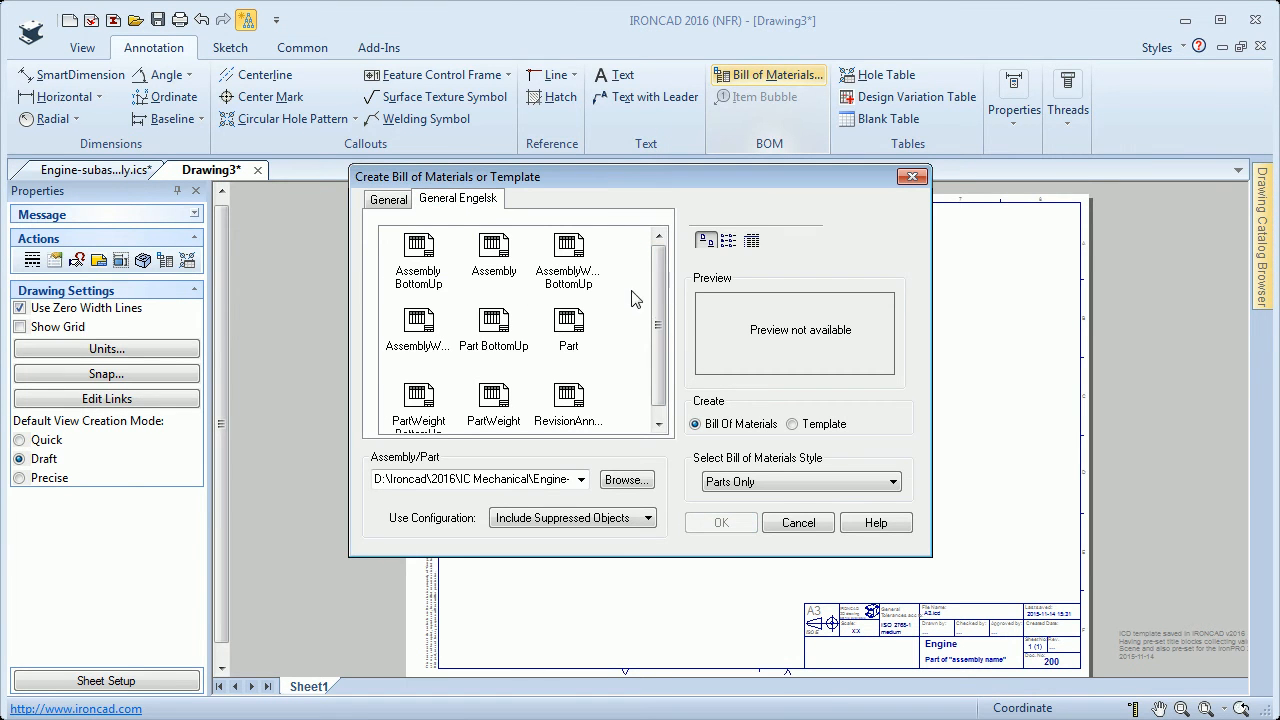
{"action": "left_click", "coordinate": [494, 250]}
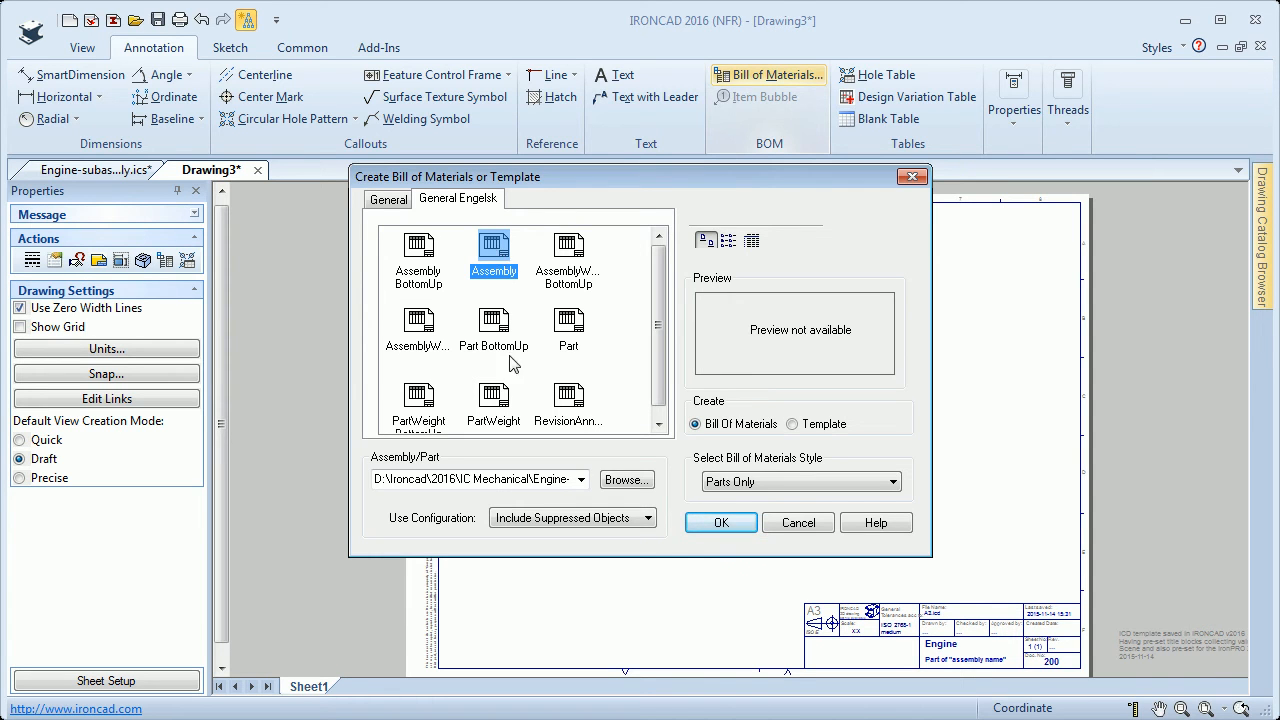
{"action": "left_click", "coordinate": [556, 518]}
{"action": "left_click", "coordinate": [558, 550]}
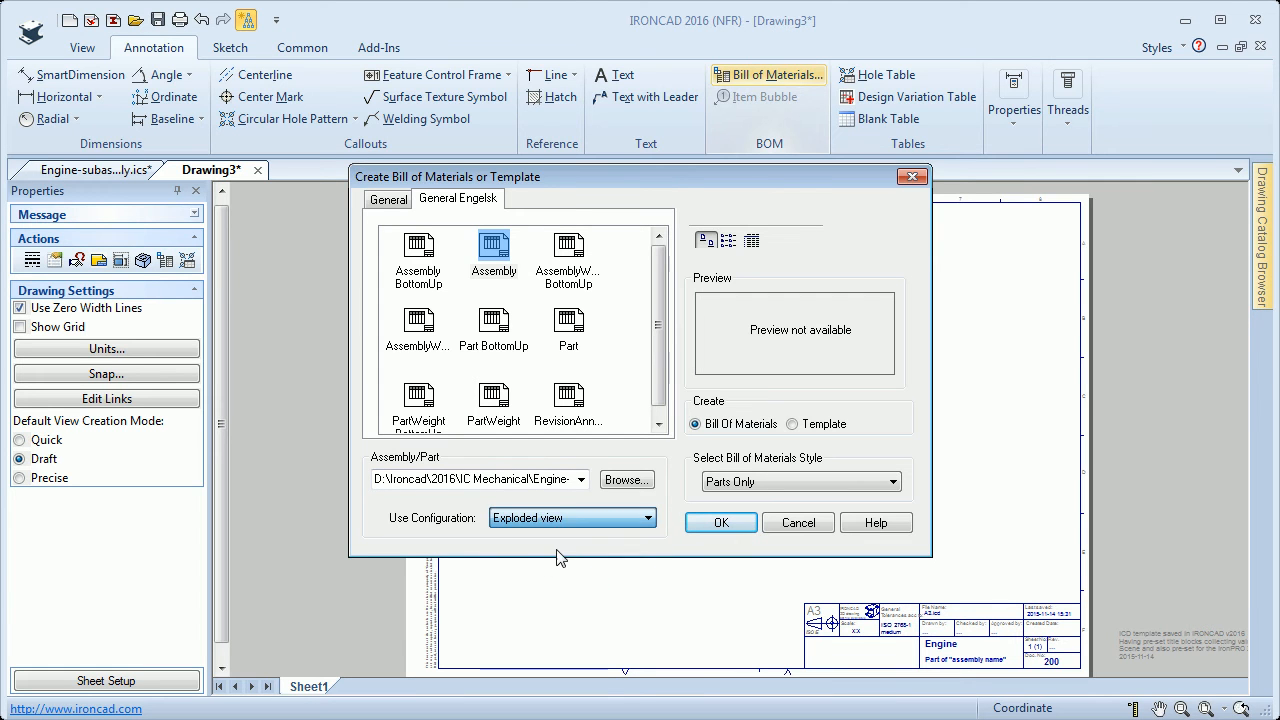
{"action": "left_click", "coordinate": [724, 523]}
{"action": "left_click_drag", "start_coordinate": [967, 470], "coordinate": [1080, 603]}
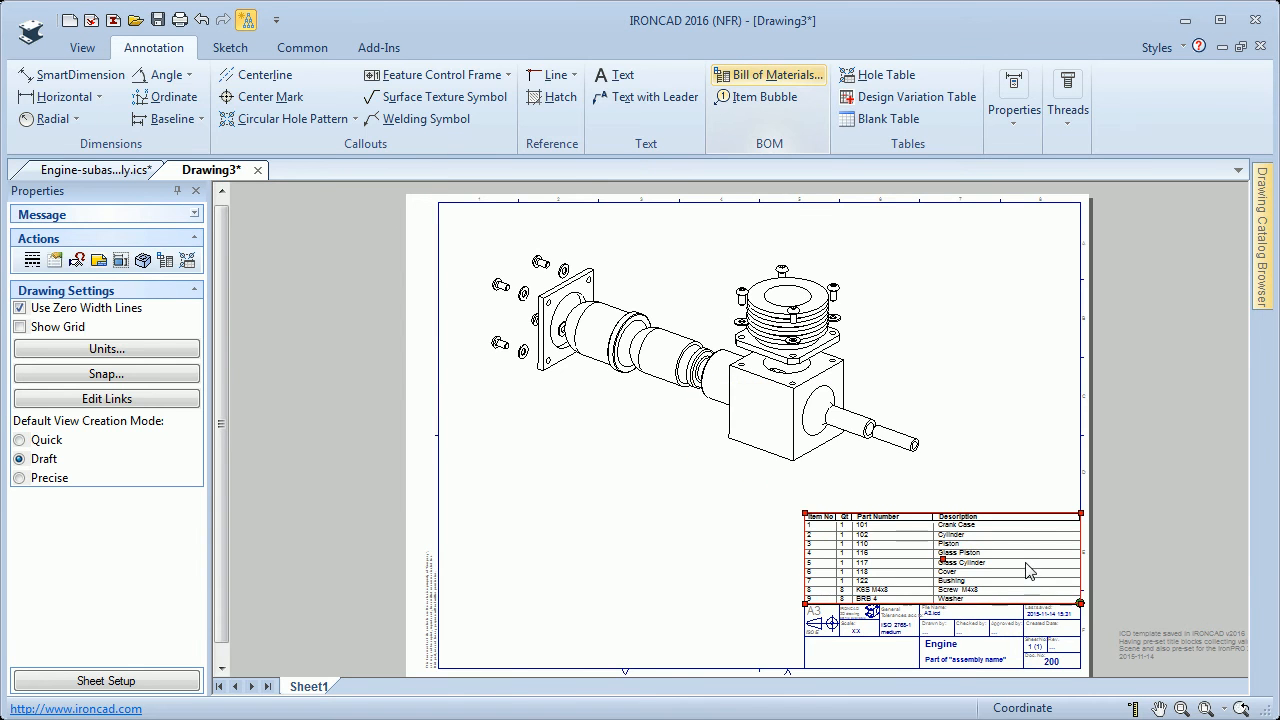
Step: Delete the bill of materials above the title block and return to the Engine-subassembly scene's BOM manager
{"action": "scroll", "coordinate": [1037, 577], "scroll_direction": "up", "scroll_amount": 4}
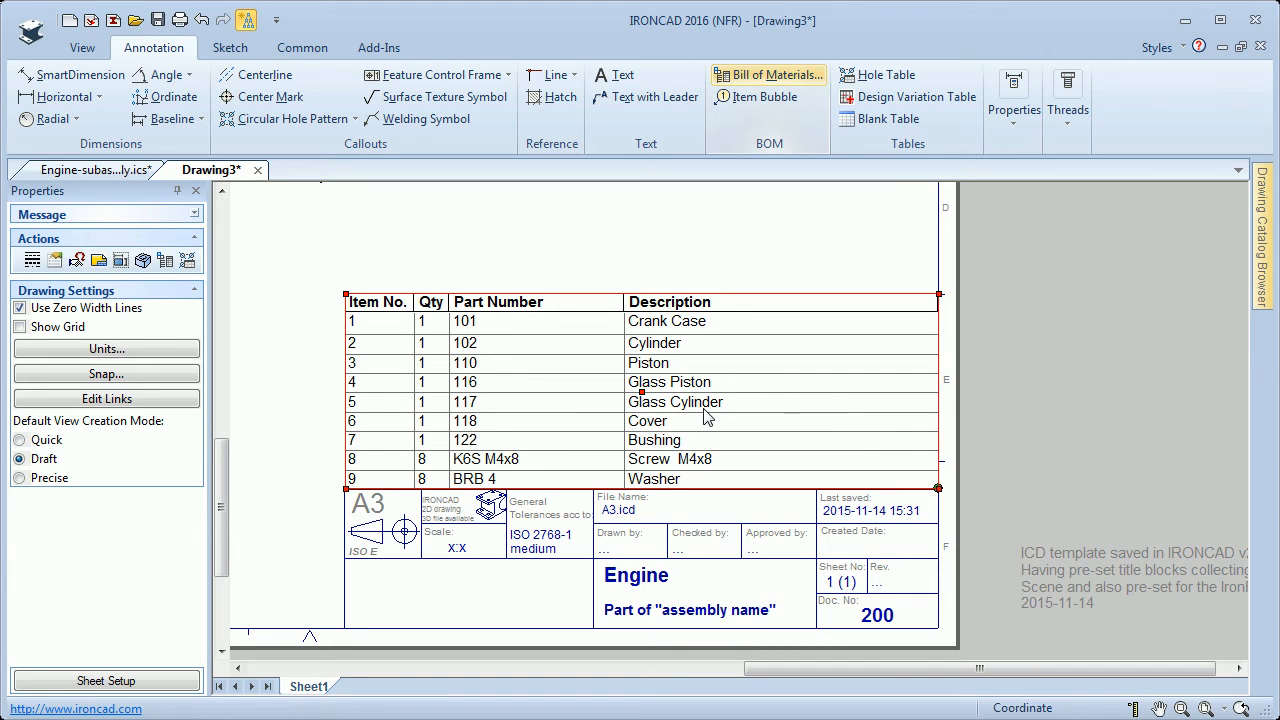
{"action": "key", "text": "Delete"}
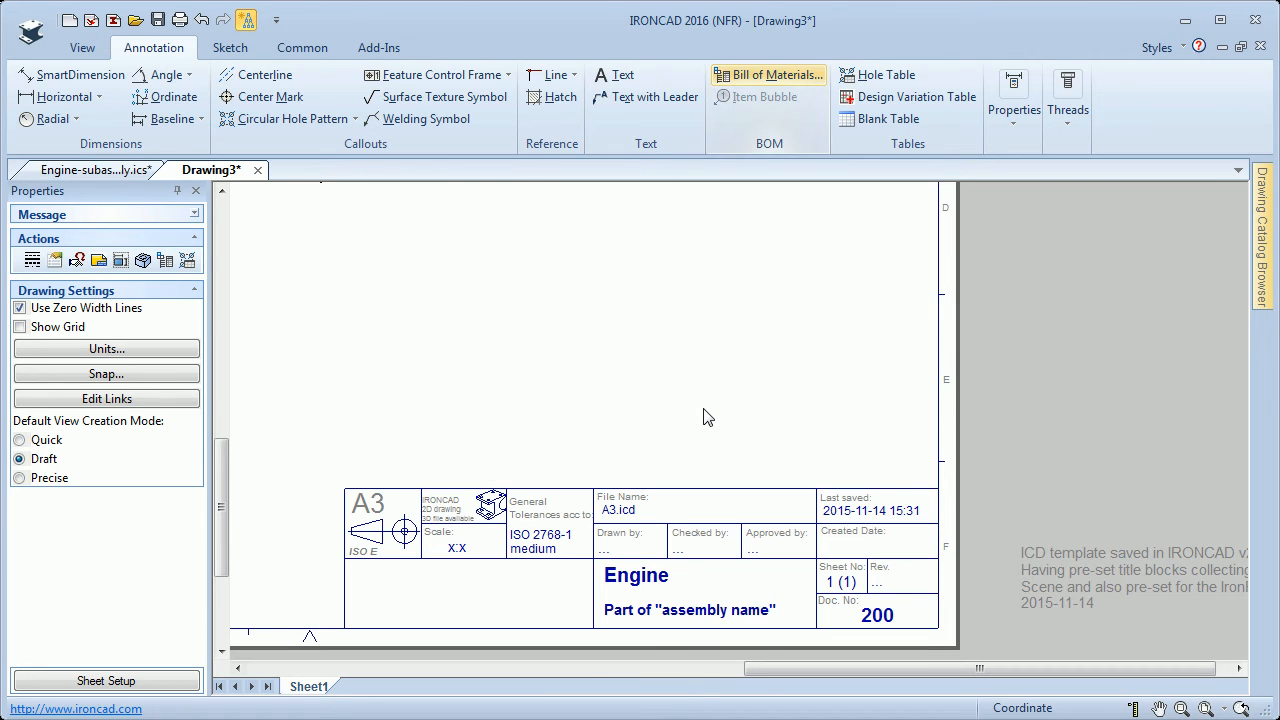
{"action": "left_click", "coordinate": [103, 170]}
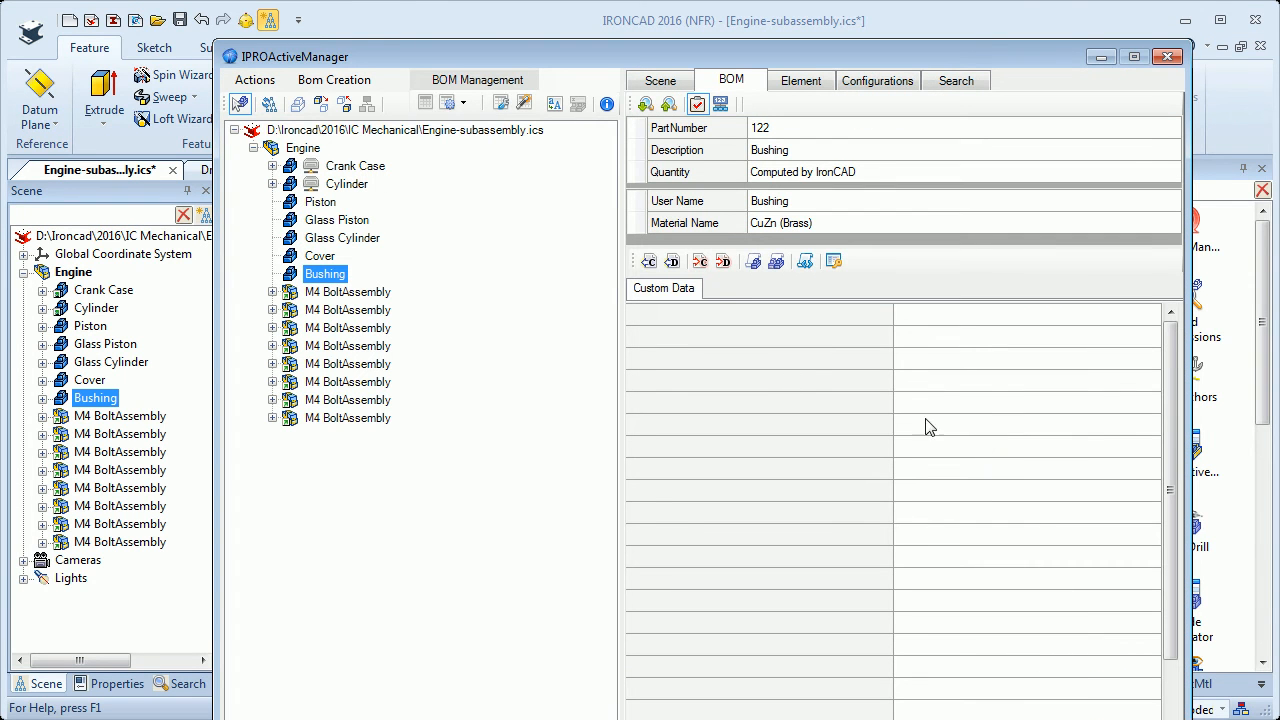
Step: Create a new BOM configuration for the Engine-subassembly scene and name it BOM Supplier
{"action": "left_click", "coordinate": [338, 133]}
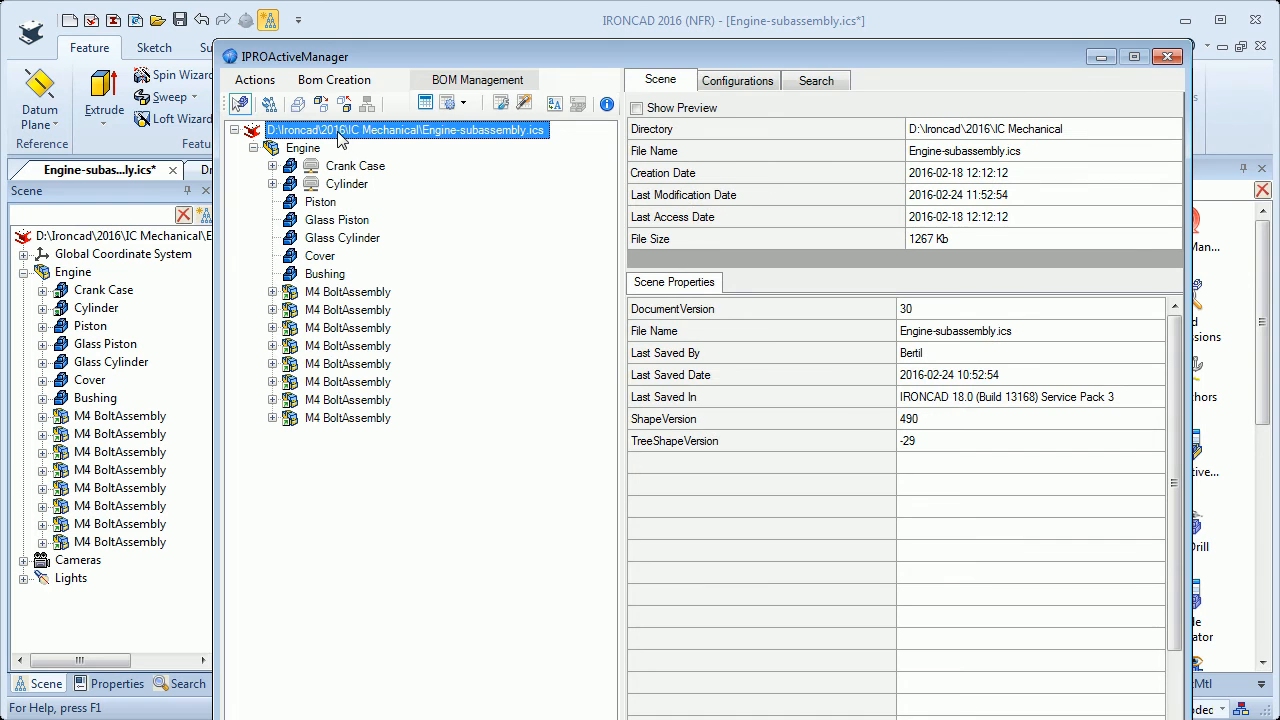
{"action": "left_click", "coordinate": [524, 103]}
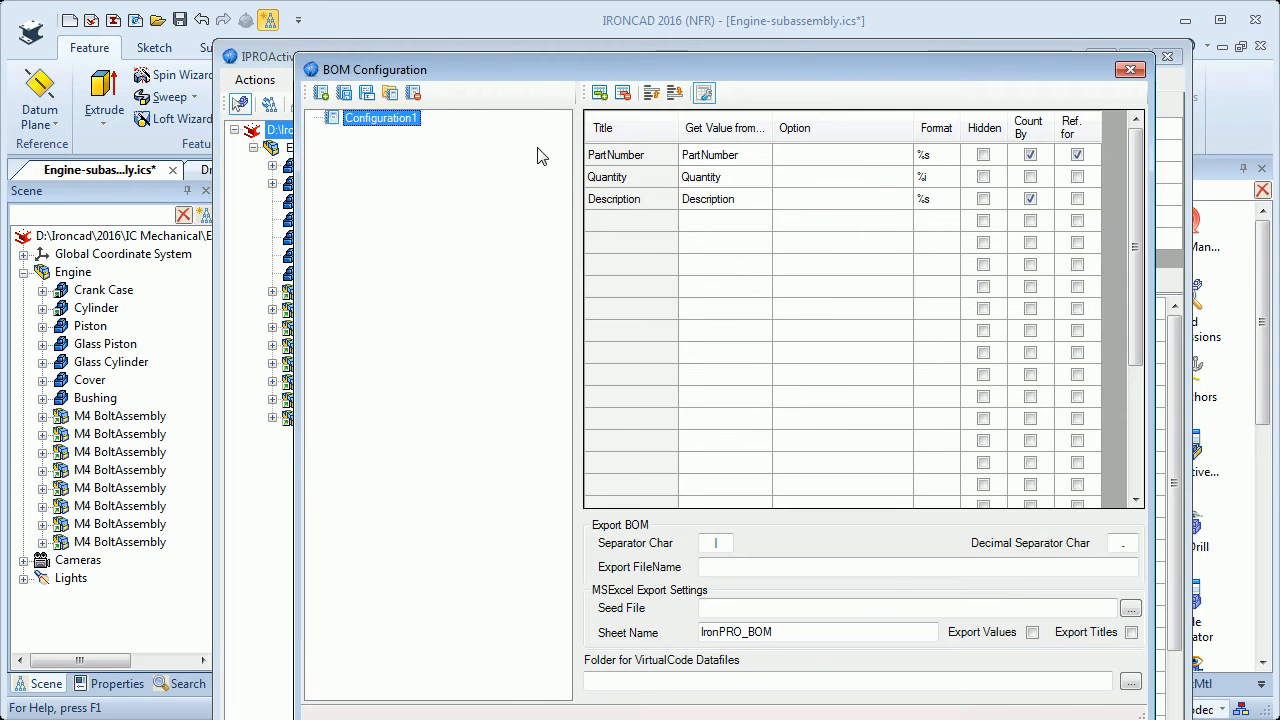
{"action": "left_click", "coordinate": [321, 92]}
{"action": "left_click", "coordinate": [388, 140]}
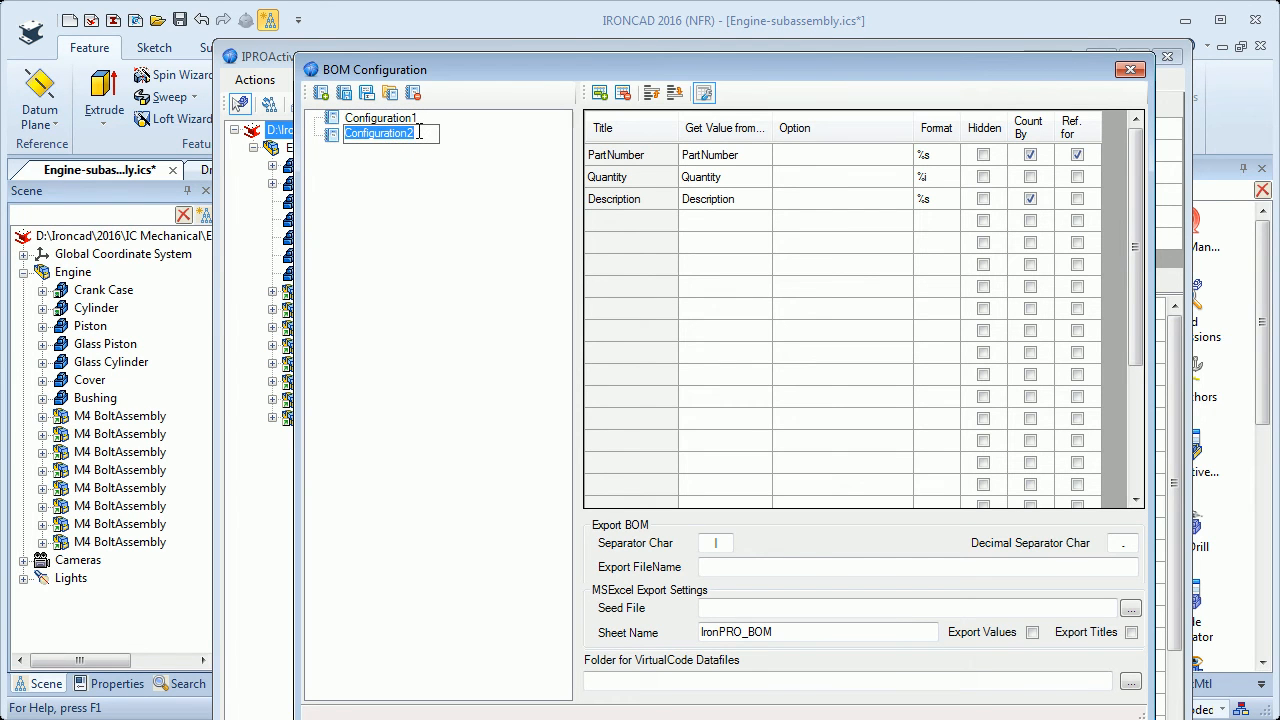
{"action": "type", "text": "BOM "}
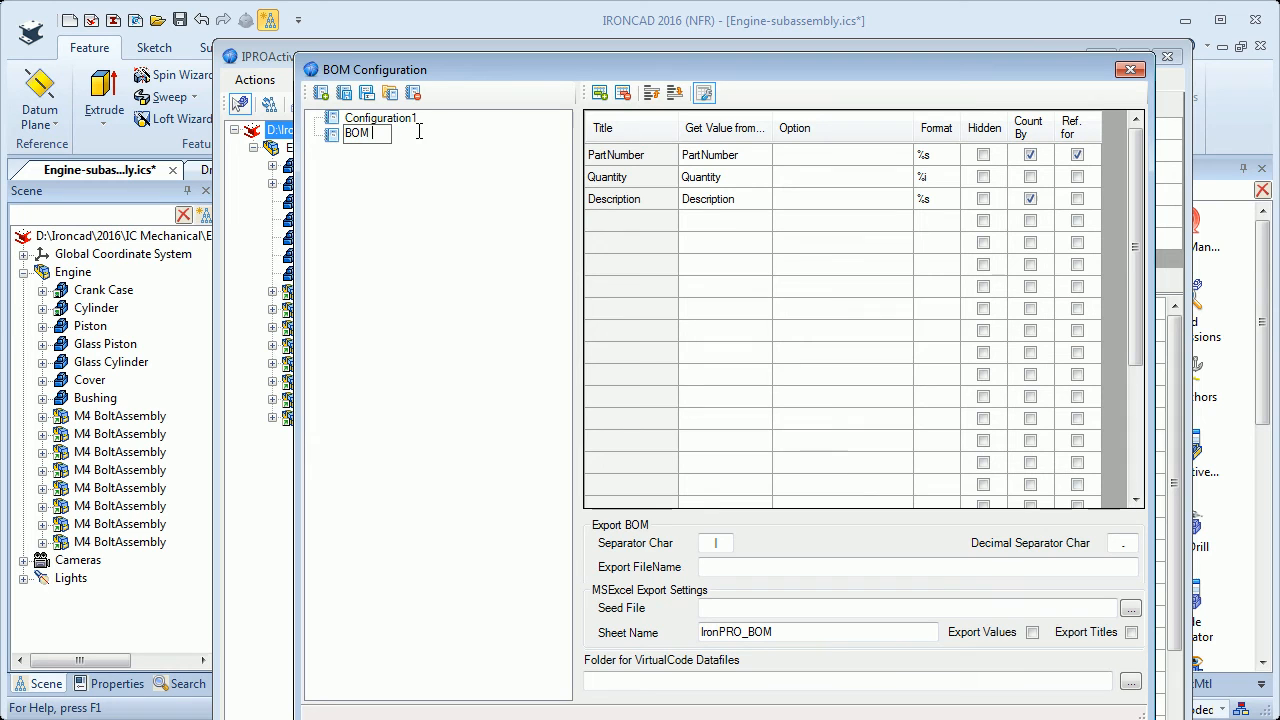
{"action": "type", "text": "Supplier"}
{"action": "key", "text": "Return"}
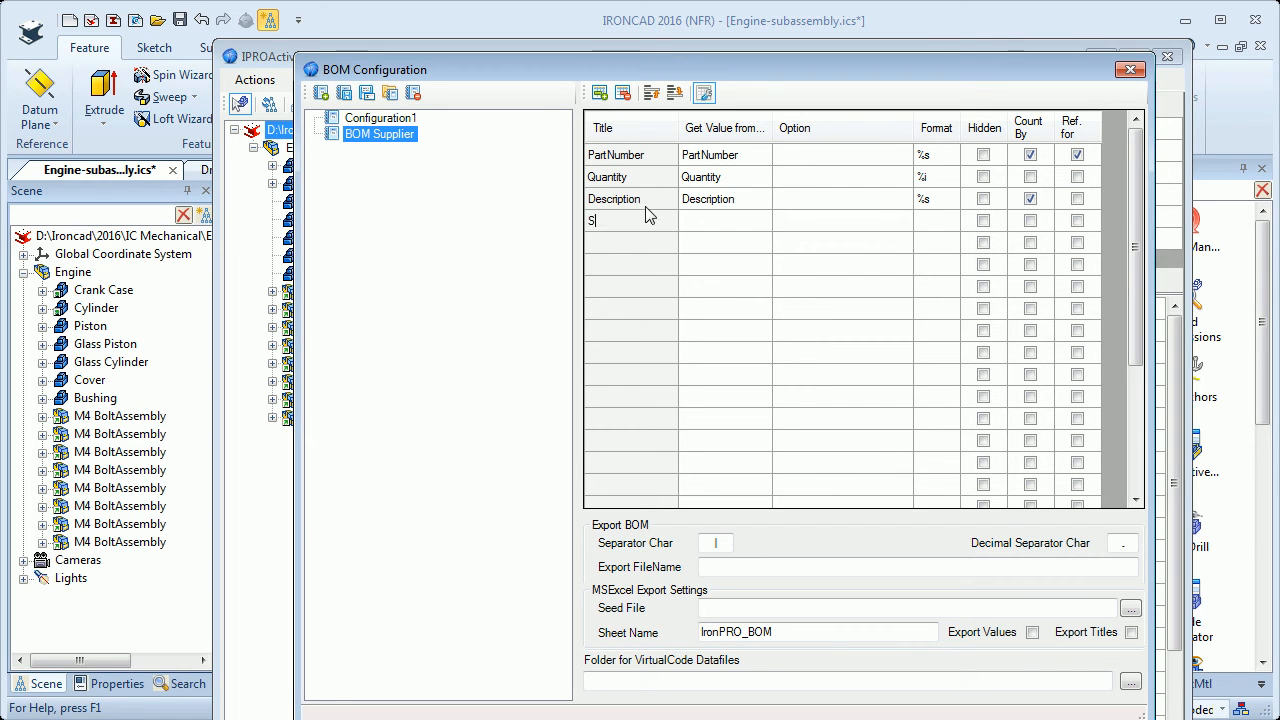
Step: Add a Supplier column that gets its value from CustomData Value, then save and close the BOM configuration
{"action": "type", "text": "plier"}
{"action": "left_click", "coordinate": [728, 230]}
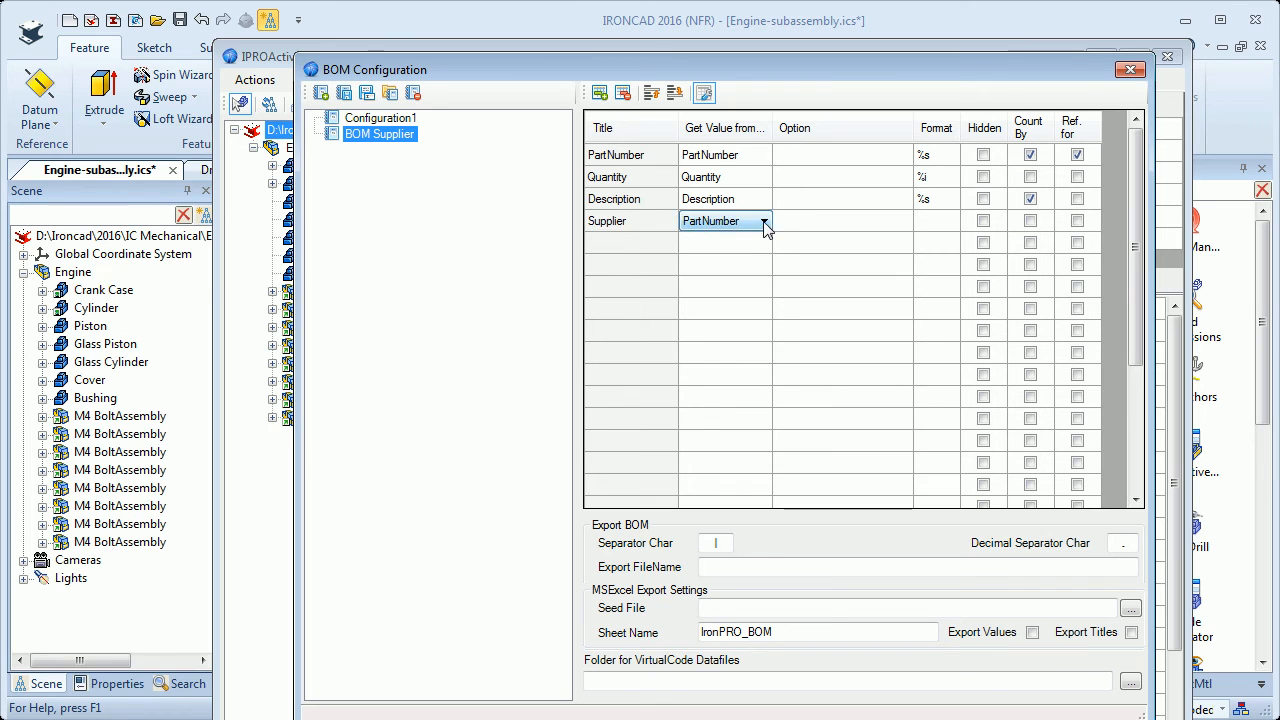
{"action": "left_click", "coordinate": [764, 222]}
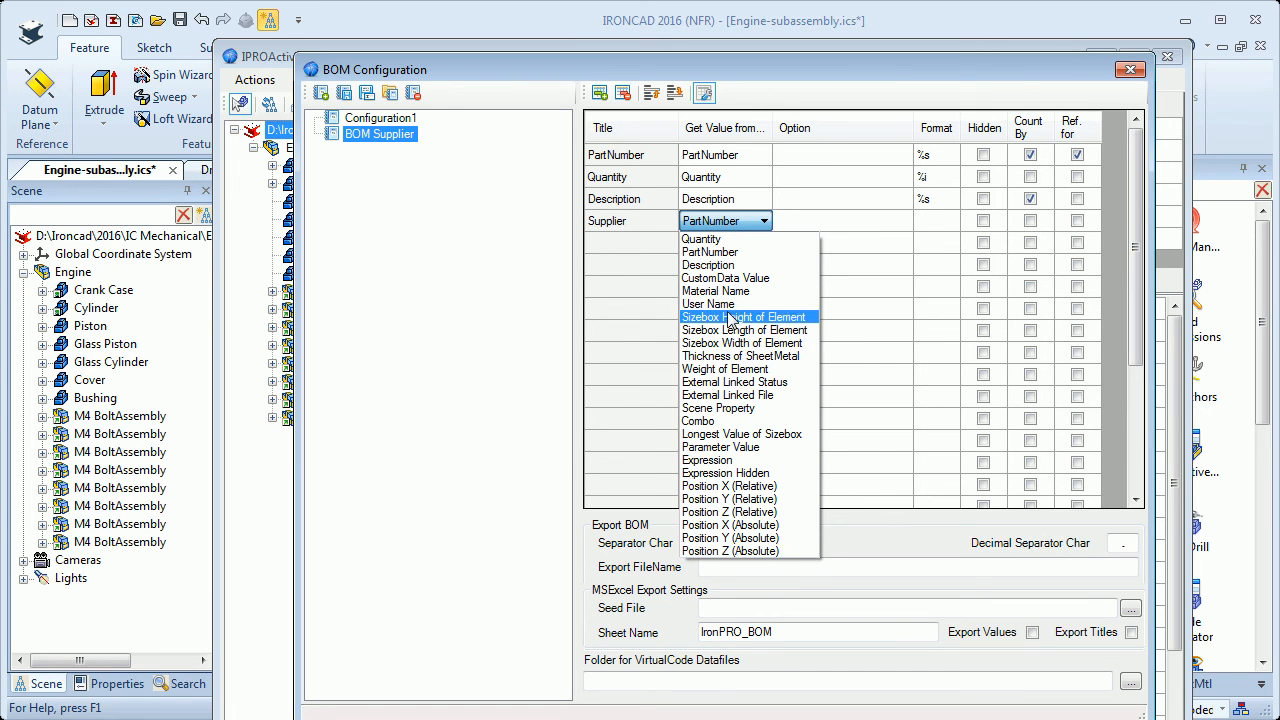
{"action": "left_click", "coordinate": [704, 279]}
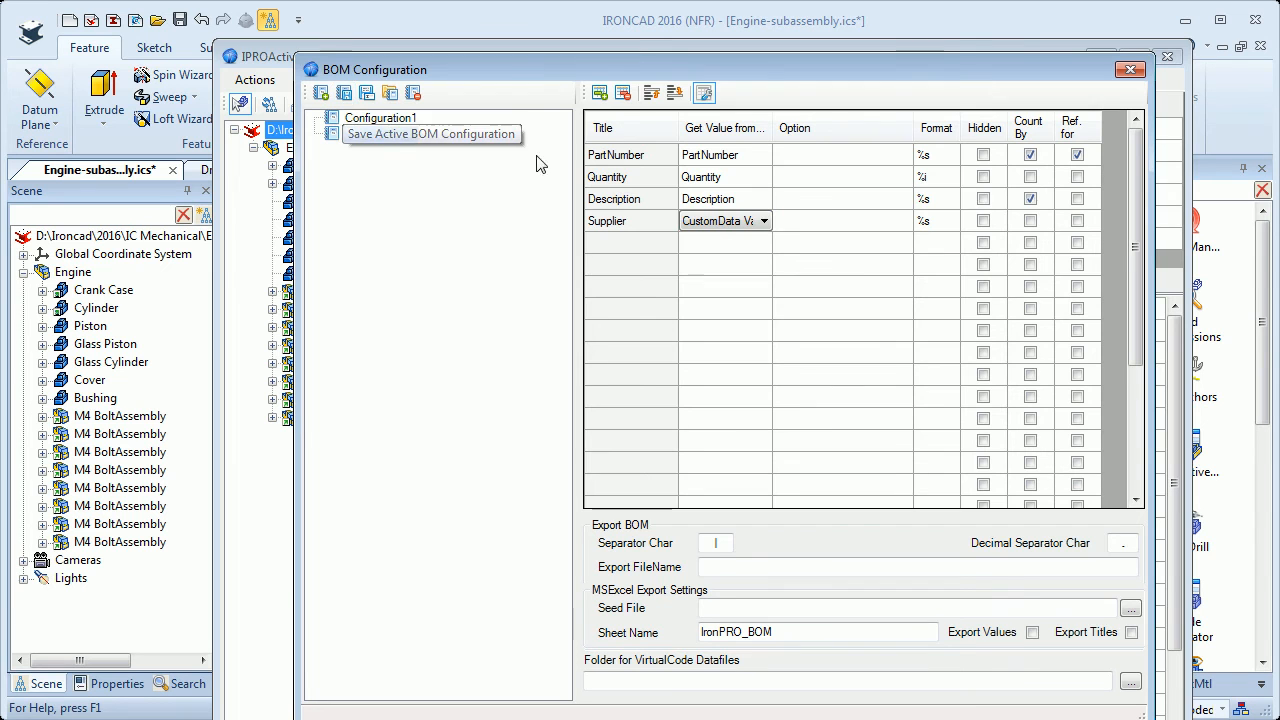
{"action": "left_click", "coordinate": [345, 94]}
{"action": "left_click", "coordinate": [1130, 70]}
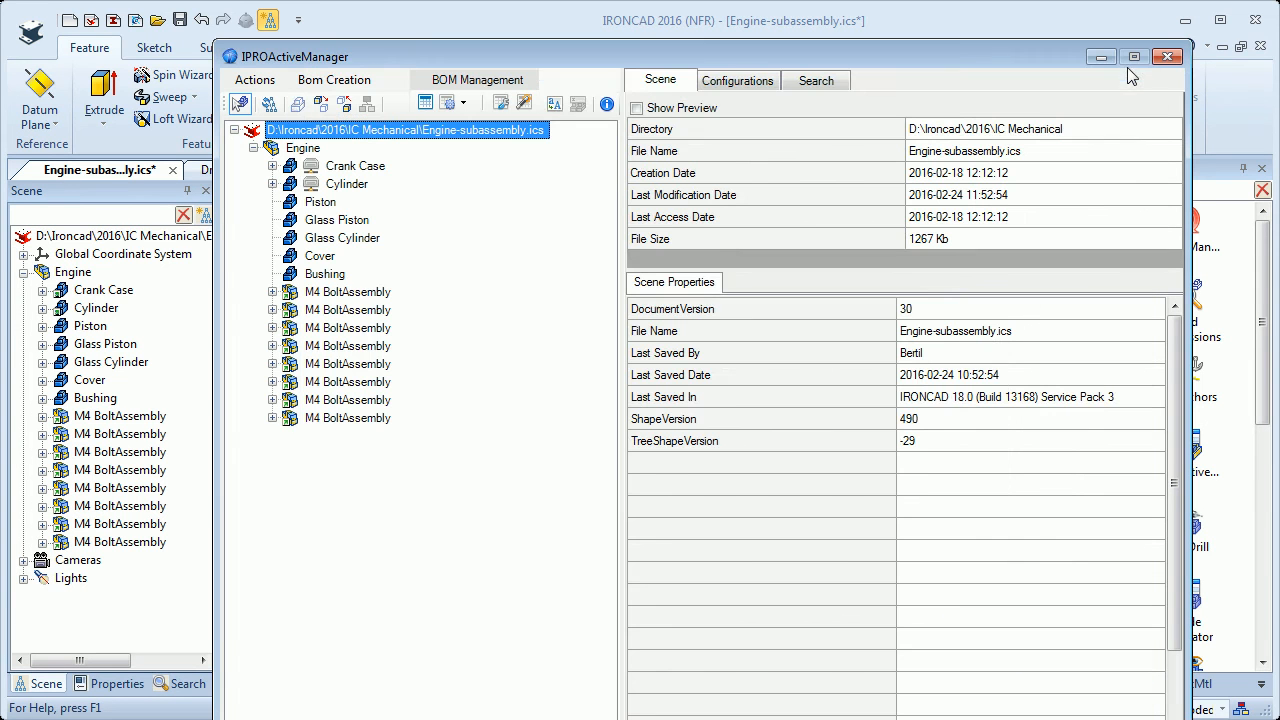
Step: Create an Only Parts BOM of the scene using the BOM Supplier configuration
{"action": "left_click", "coordinate": [463, 104]}
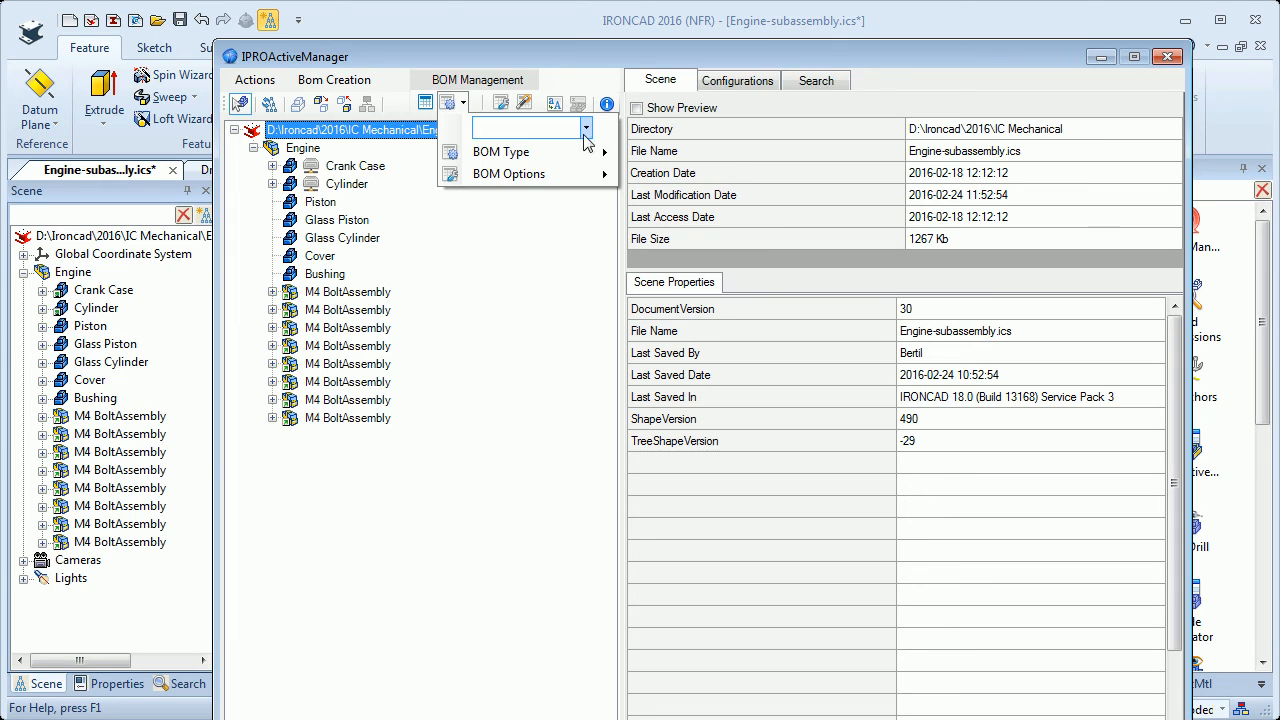
{"action": "left_click", "coordinate": [587, 131]}
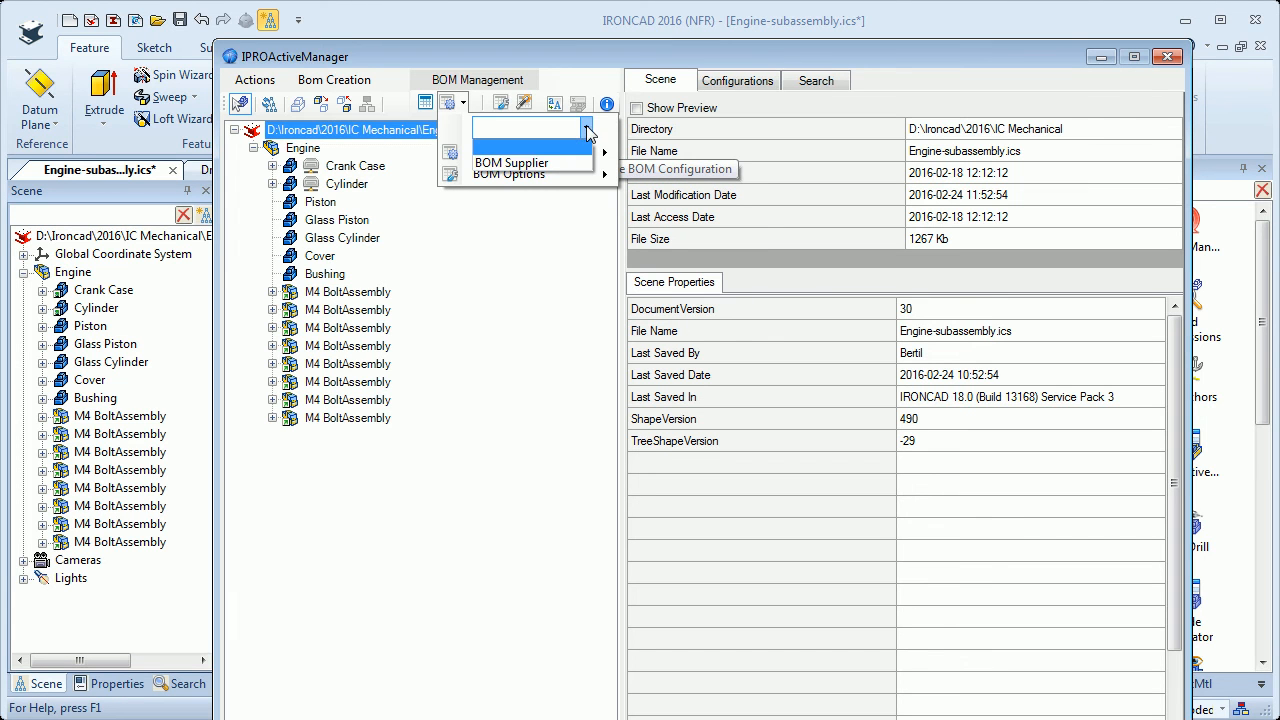
{"action": "left_click", "coordinate": [509, 164]}
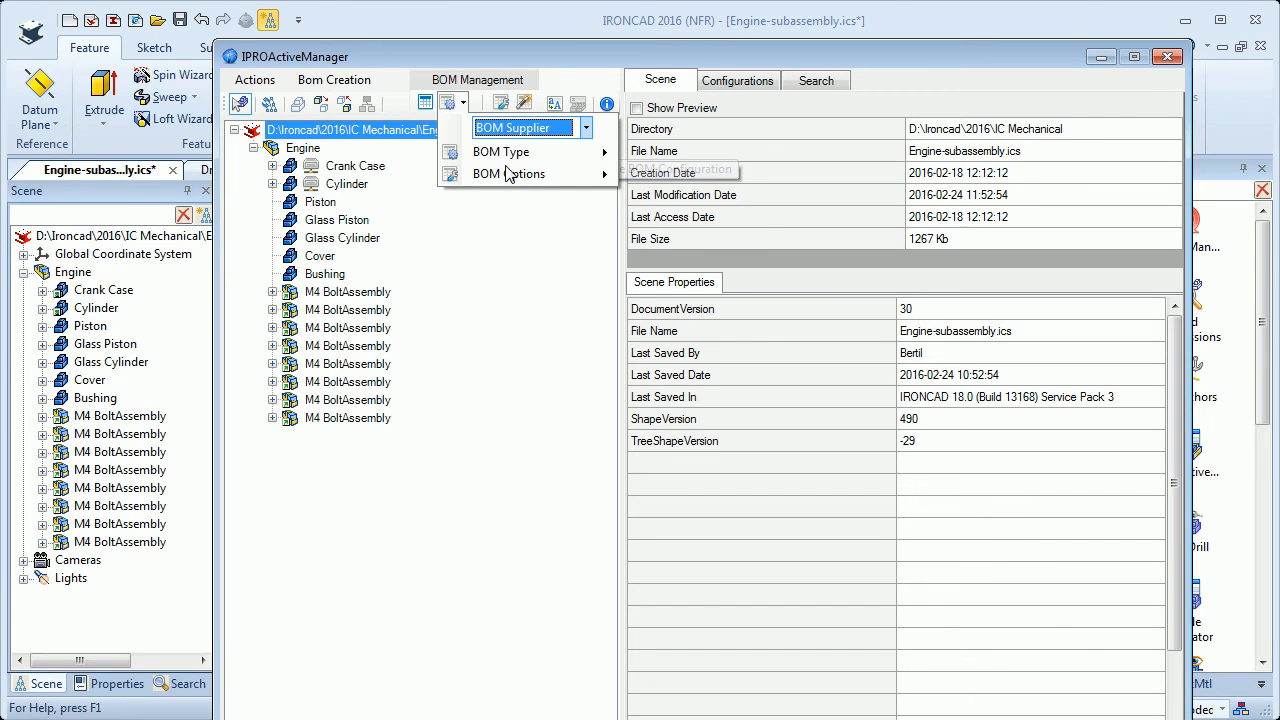
{"action": "mouse_move", "coordinate": [582, 158]}
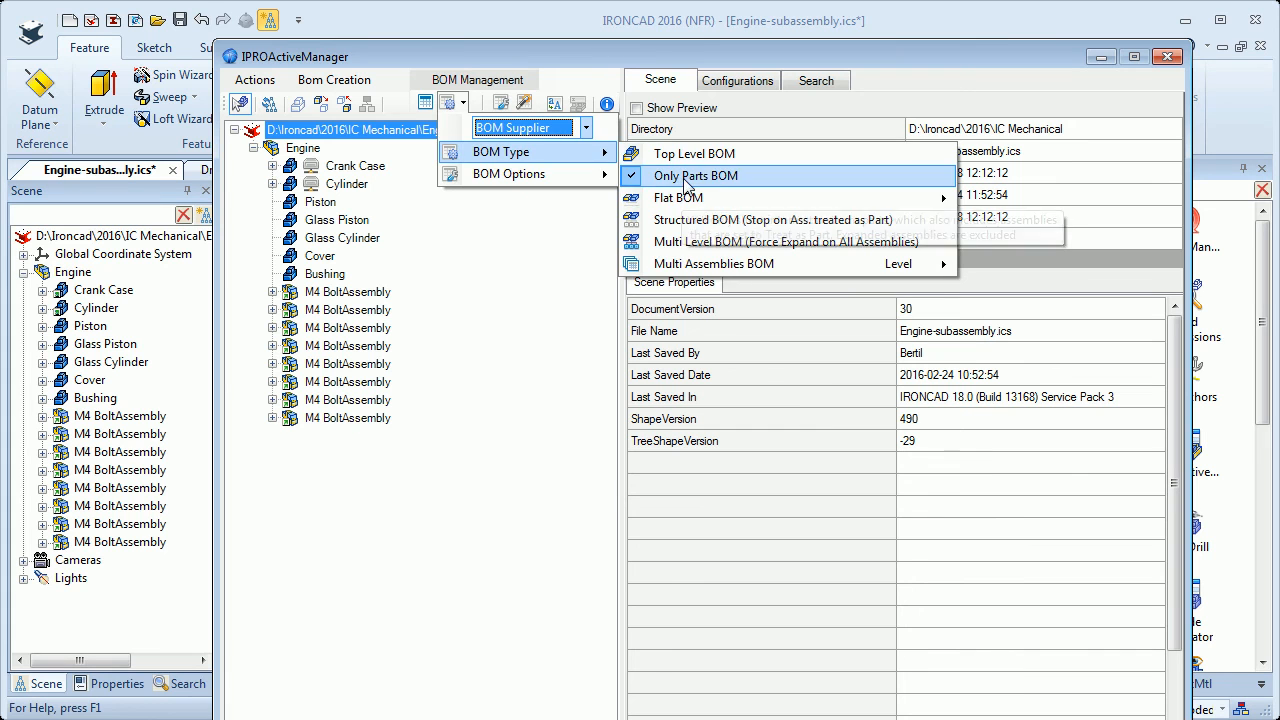
{"action": "mouse_move", "coordinate": [605, 178]}
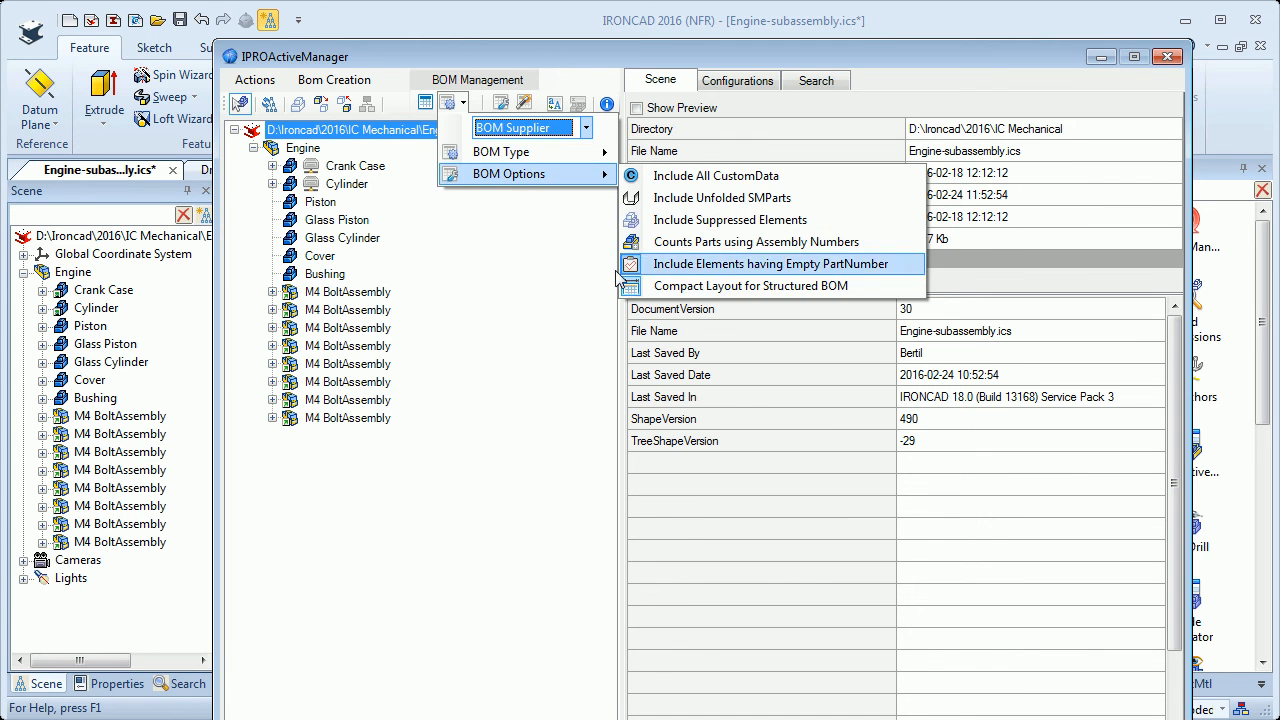
{"action": "left_click", "coordinate": [648, 287]}
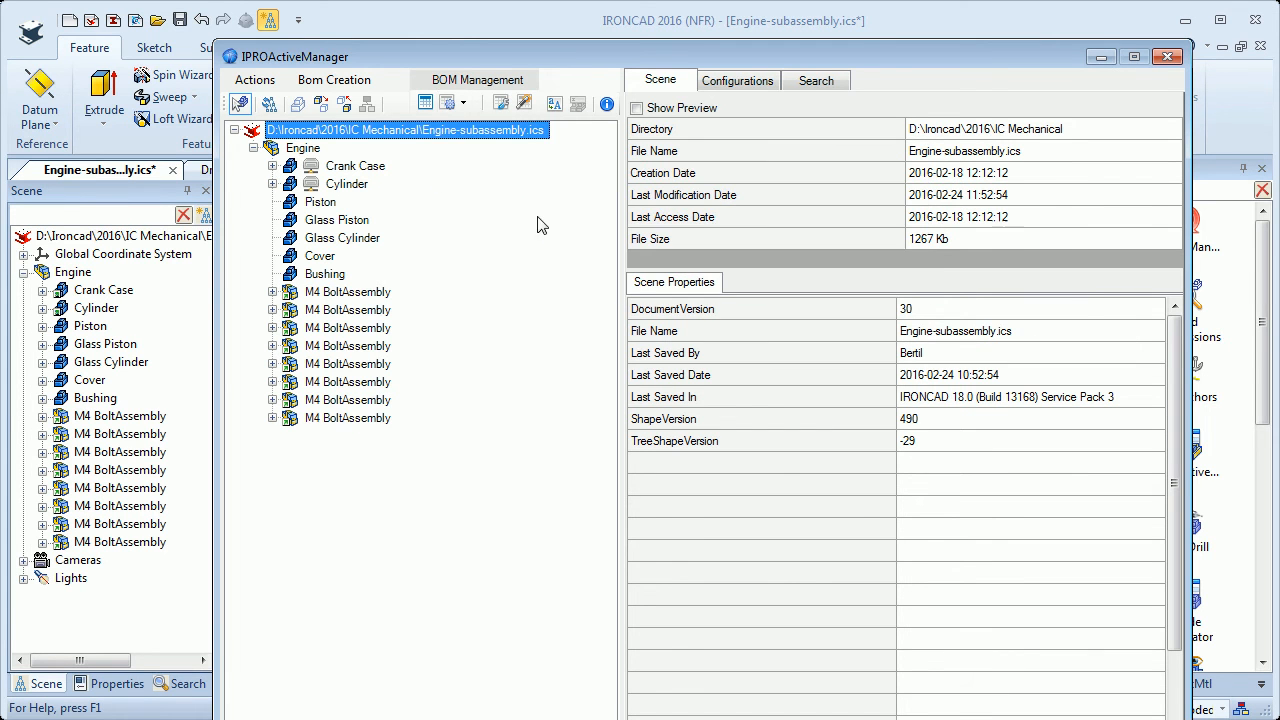
{"action": "left_click", "coordinate": [425, 103]}
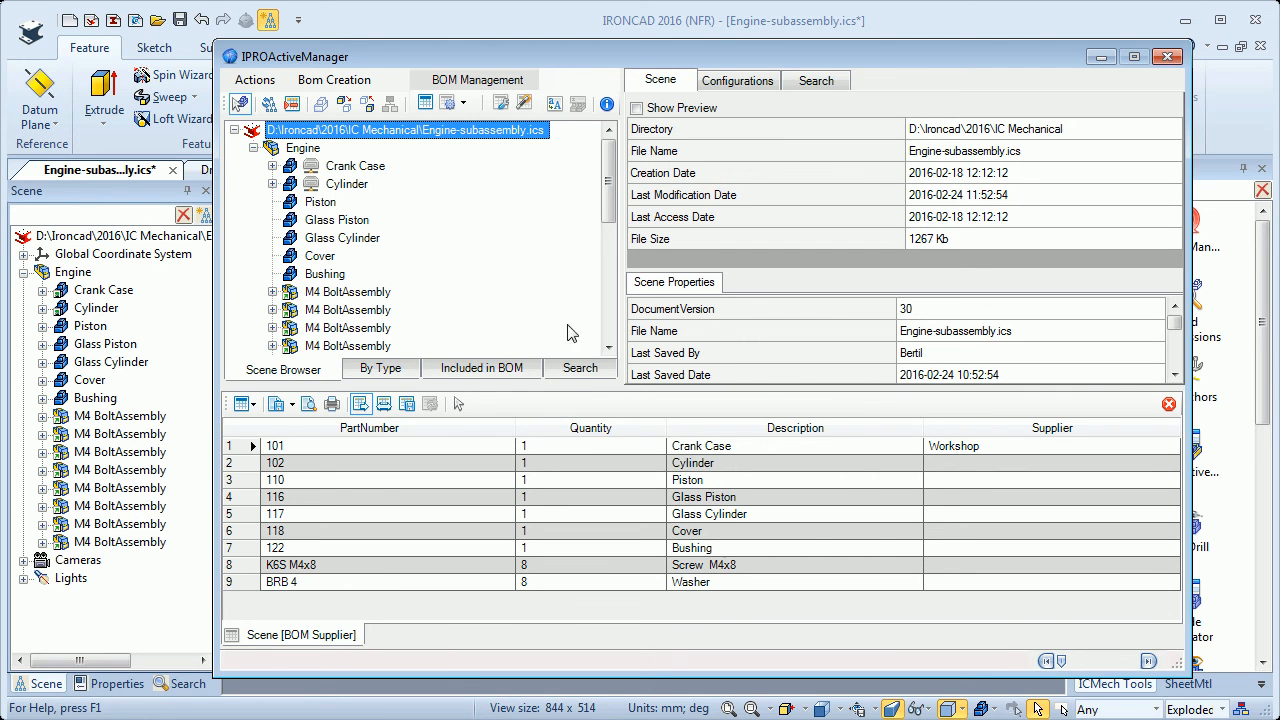
Step: Add the Supplier custom data to the Cylinder part and set it to Workshop
{"action": "left_click", "coordinate": [340, 187]}
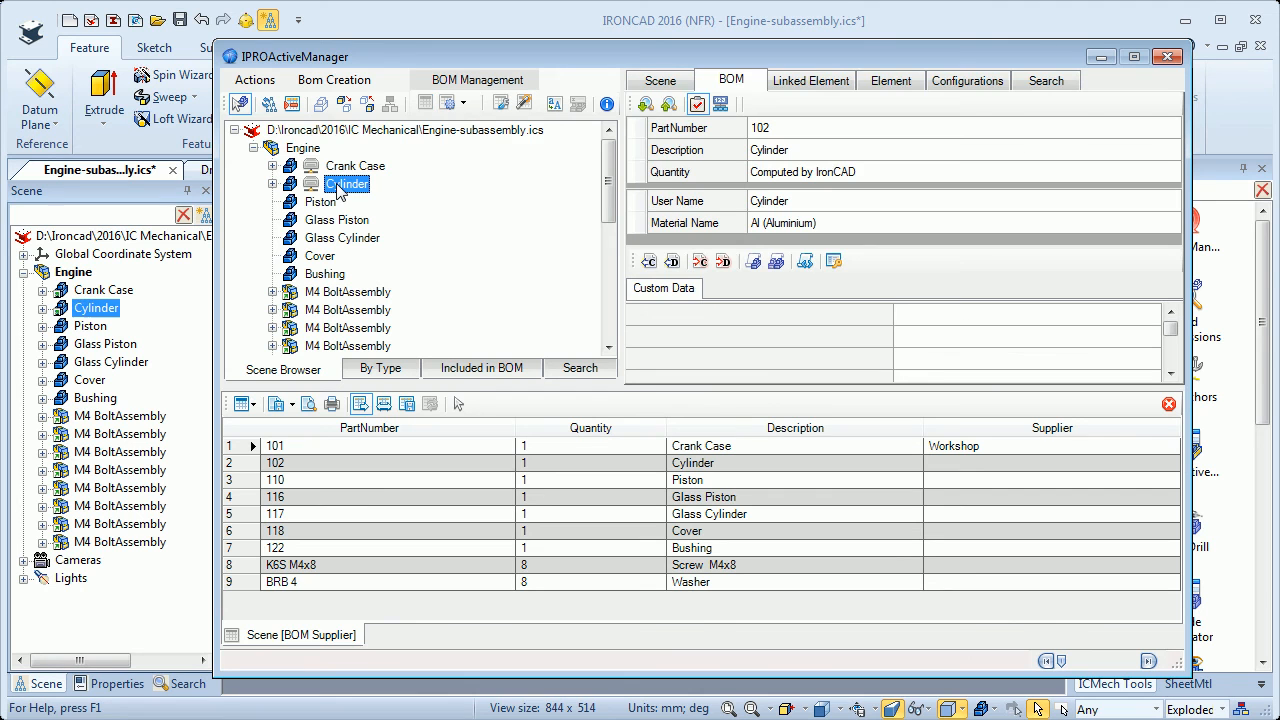
{"action": "left_click", "coordinate": [675, 318]}
{"action": "left_click", "coordinate": [885, 315]}
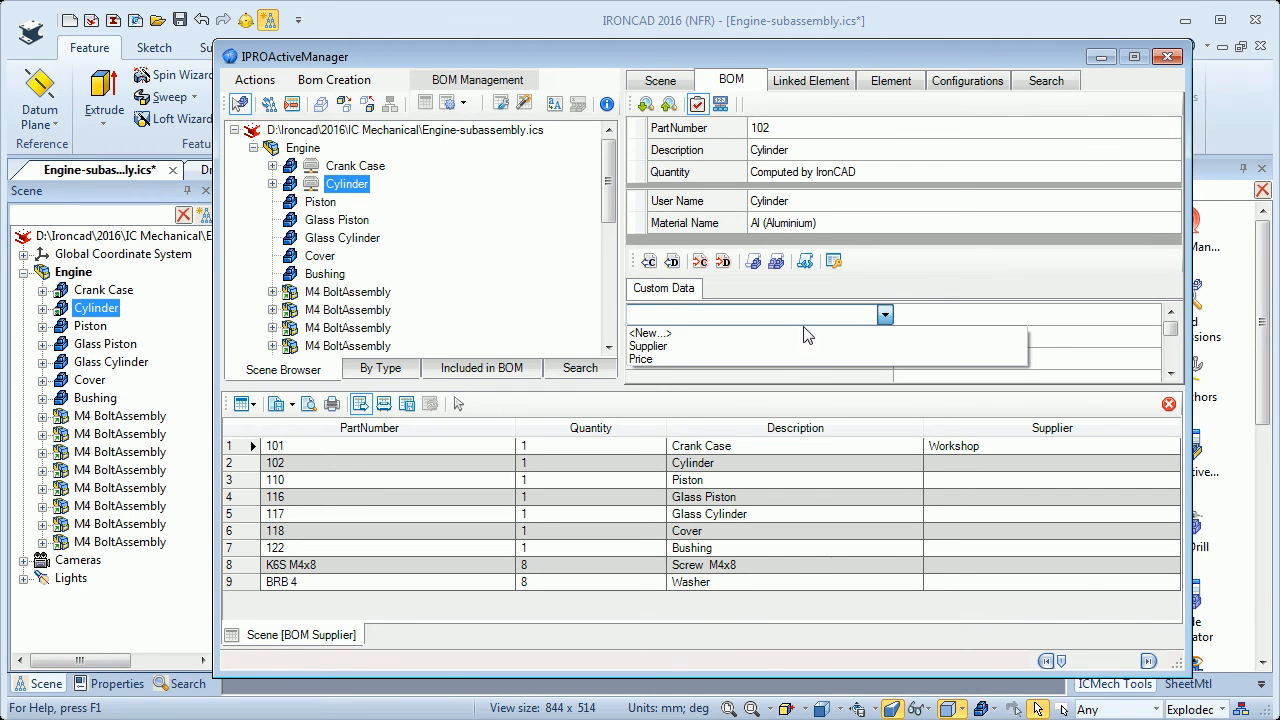
{"action": "left_click", "coordinate": [678, 346]}
{"action": "left_click", "coordinate": [1075, 318]}
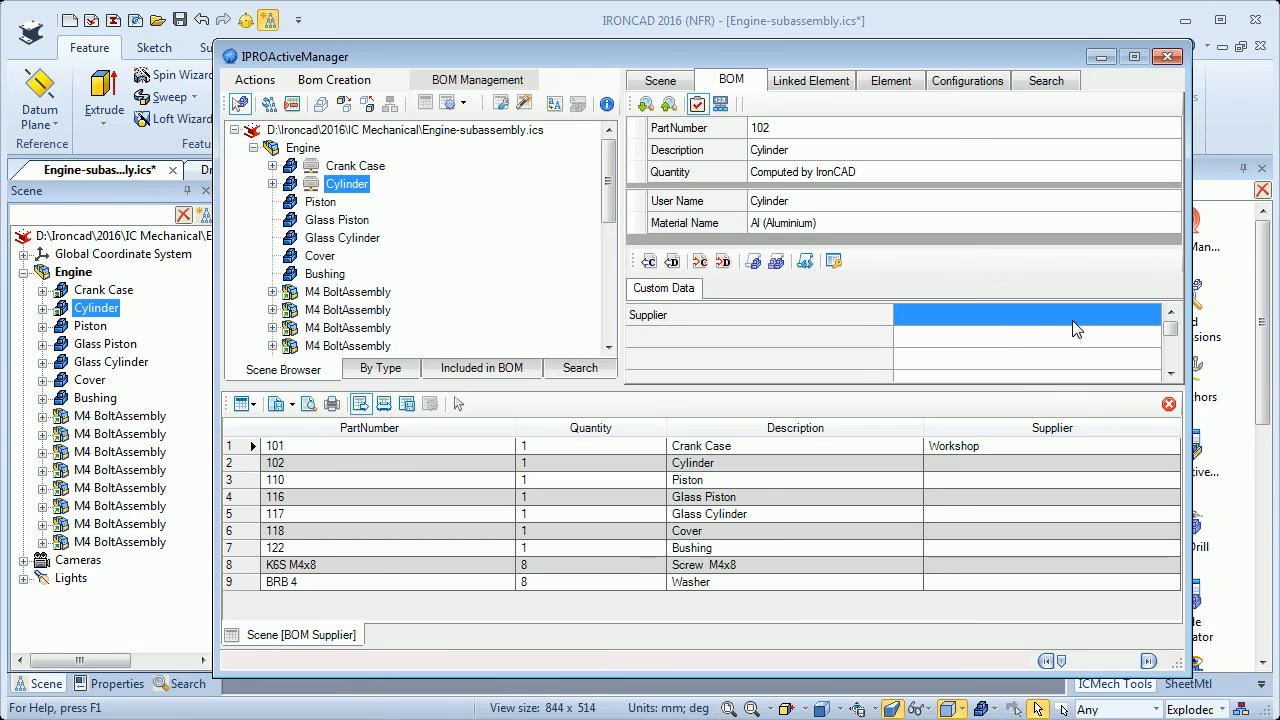
{"action": "left_click", "coordinate": [1152, 315]}
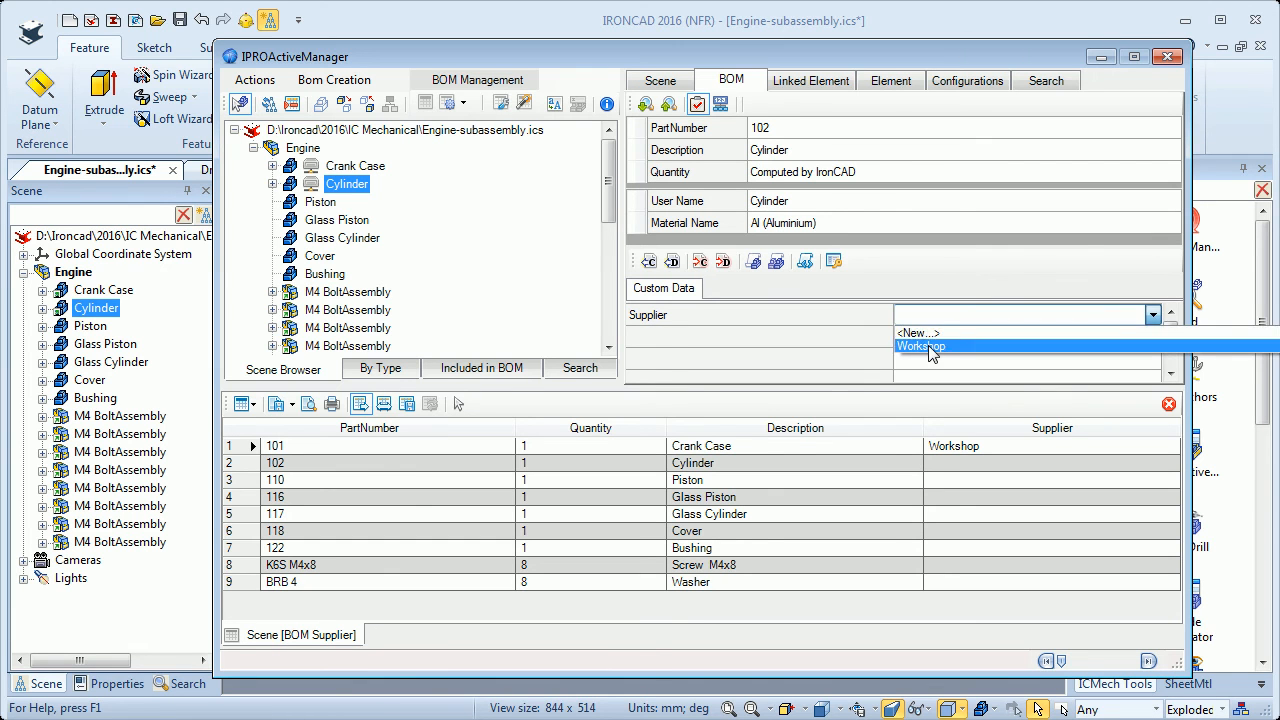
{"action": "left_click", "coordinate": [929, 347]}
{"action": "left_click", "coordinate": [659, 335]}
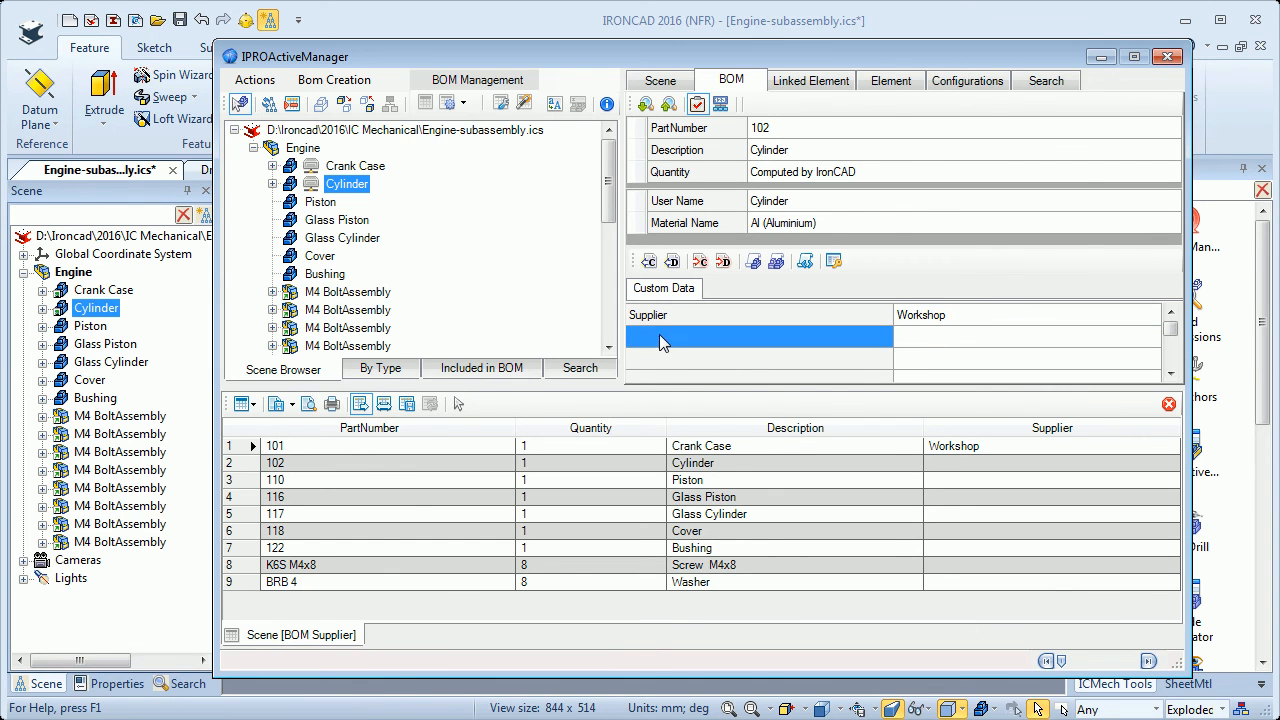
Step: Add the Supplier custom data to the Cover part and set it to Workshop
{"action": "left_click", "coordinate": [322, 203]}
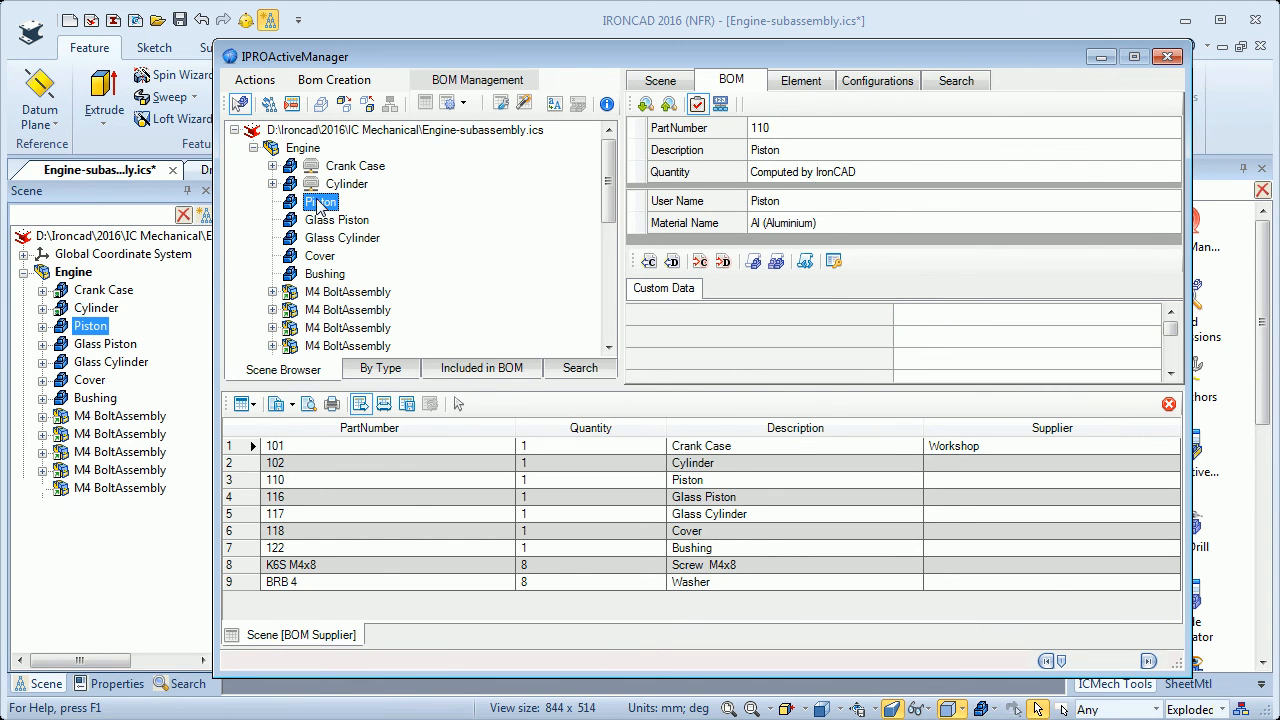
{"action": "left_click", "coordinate": [320, 257]}
{"action": "left_click", "coordinate": [724, 328]}
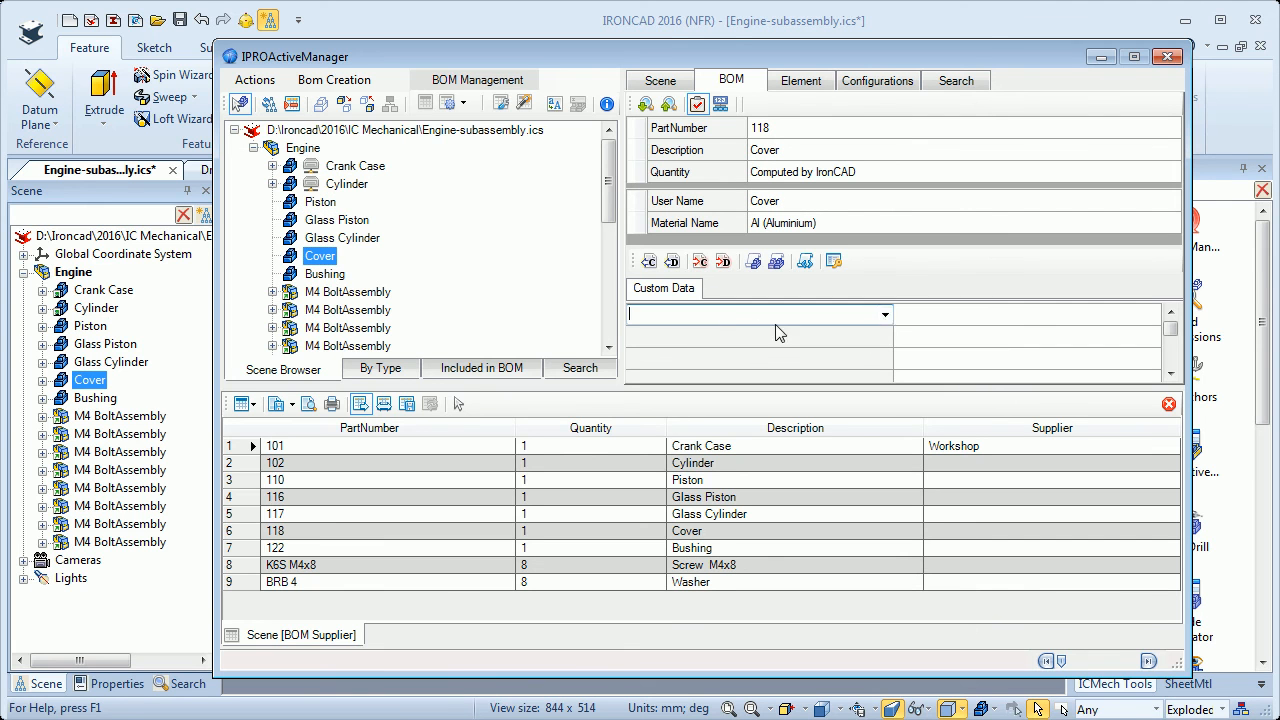
{"action": "left_click", "coordinate": [884, 315]}
{"action": "left_click", "coordinate": [648, 346]}
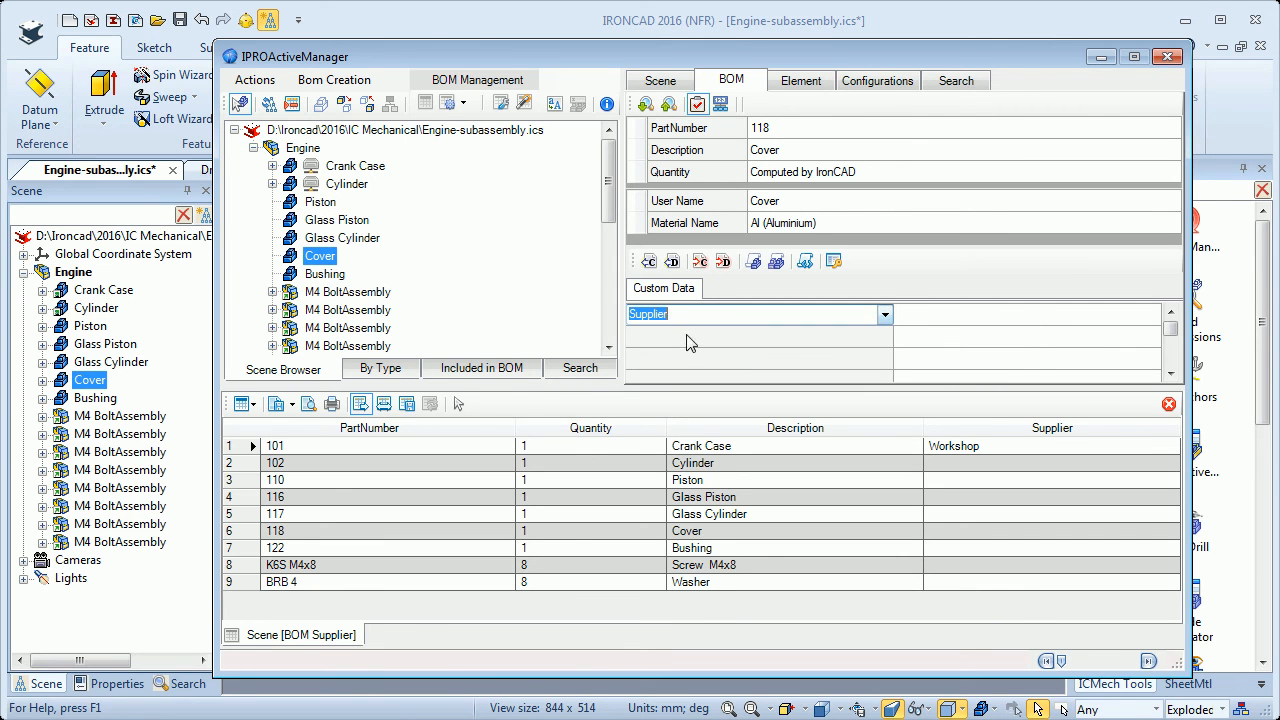
{"action": "left_click", "coordinate": [963, 316]}
{"action": "left_click", "coordinate": [1018, 314]}
{"action": "left_click", "coordinate": [1153, 315]}
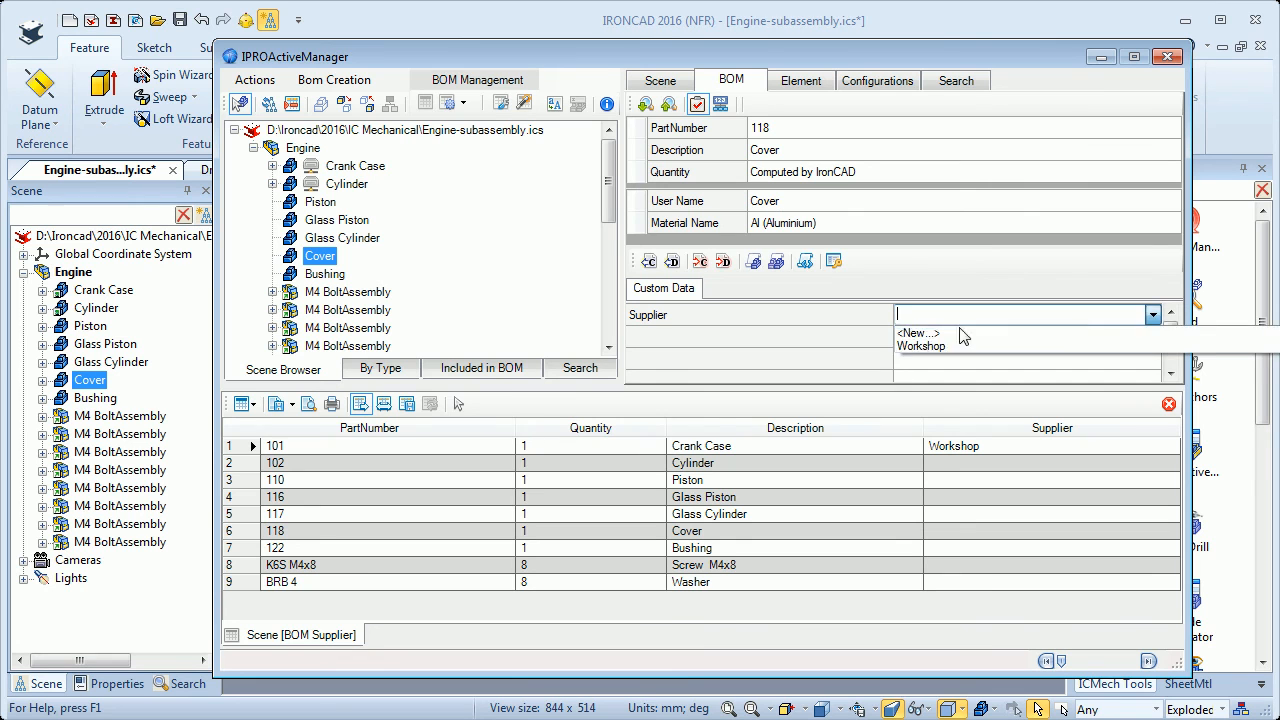
{"action": "left_click", "coordinate": [912, 347]}
{"action": "left_click", "coordinate": [694, 348]}
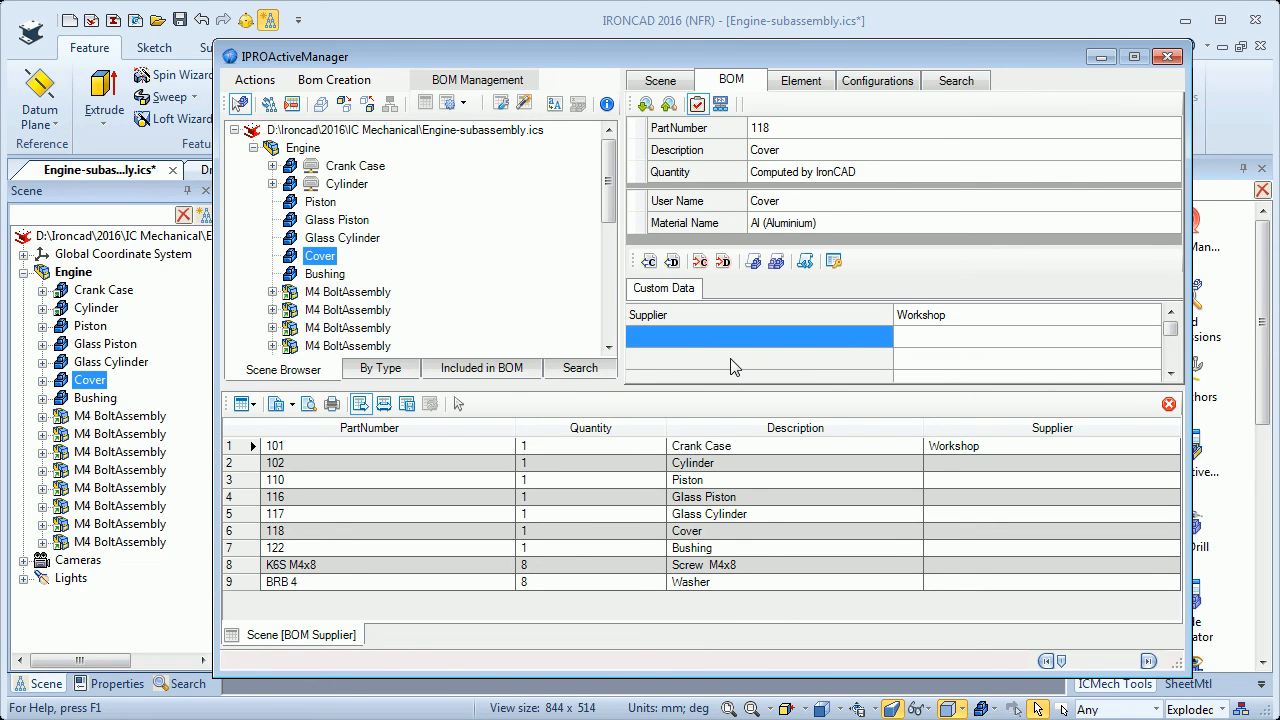
Step: Update the BOM Supplier table with the newly assigned supplier values
{"action": "left_click", "coordinate": [254, 406]}
{"action": "left_click", "coordinate": [290, 424]}
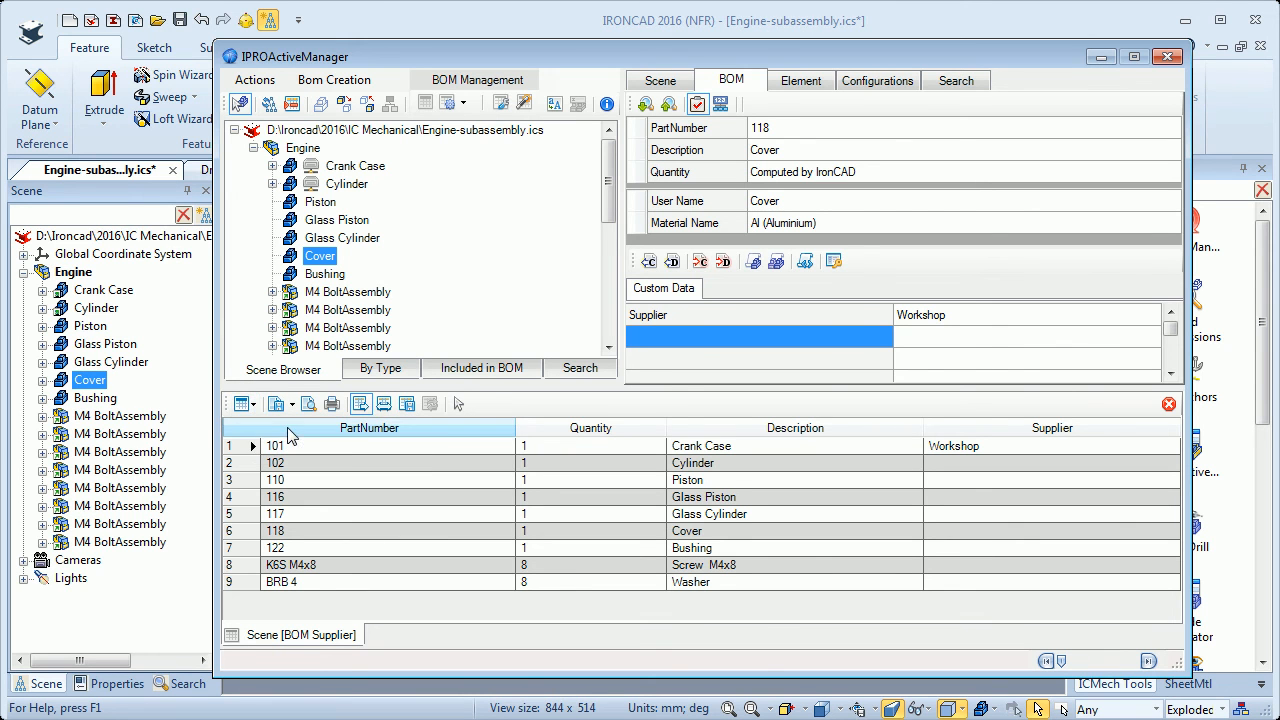
{"action": "left_click", "coordinate": [254, 406]}
{"action": "left_click", "coordinate": [290, 421]}
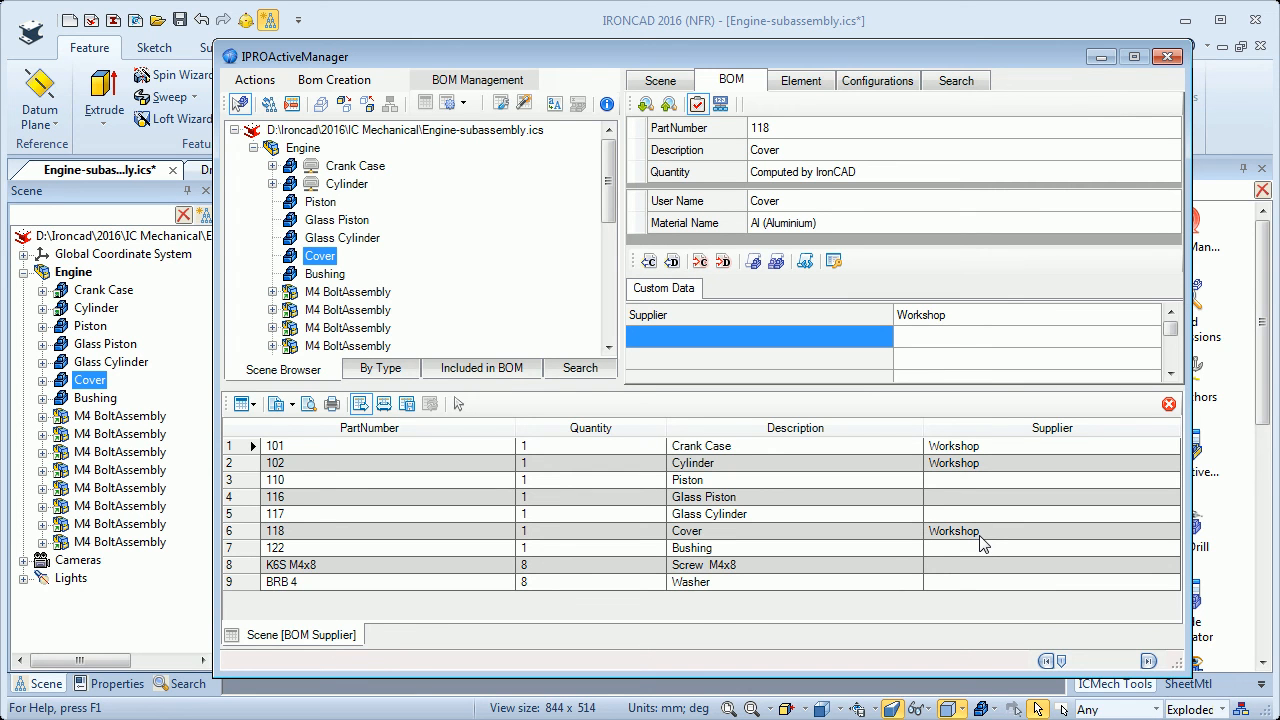
Step: Close the BOM table and the BOM manager, and return to the Drawing3 sheet
{"action": "left_click", "coordinate": [1168, 404]}
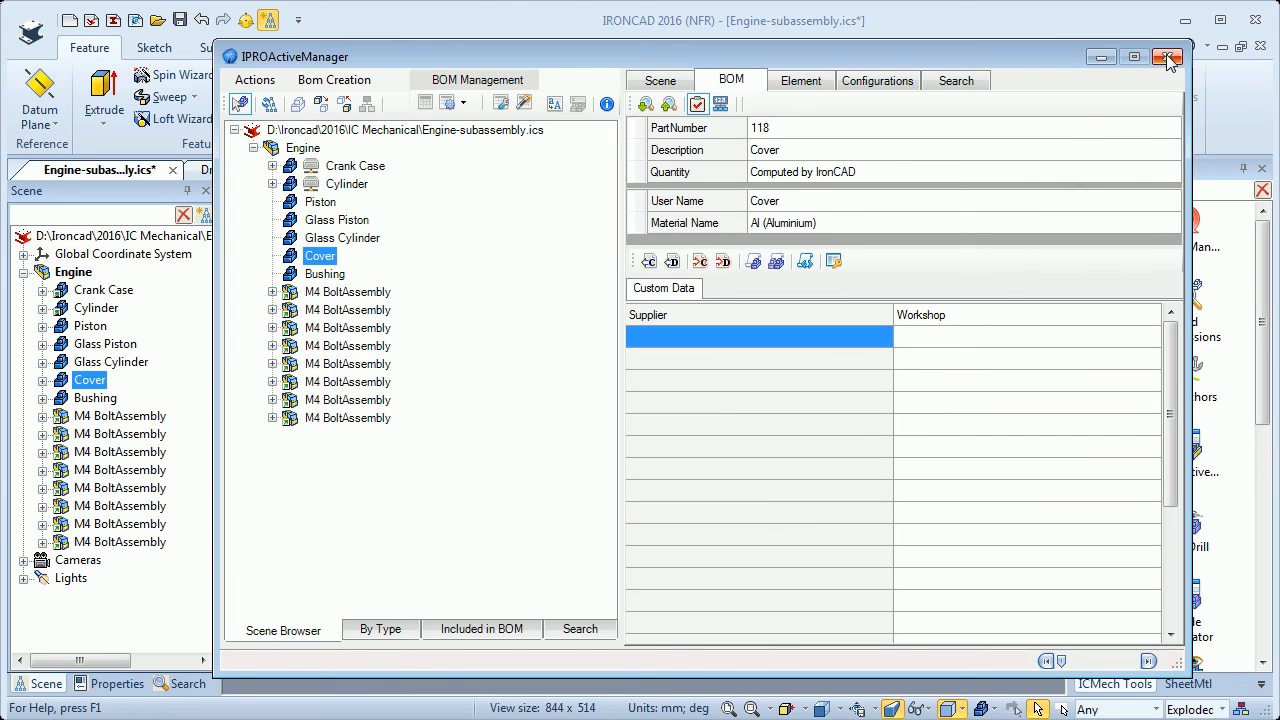
{"action": "left_click", "coordinate": [1168, 56]}
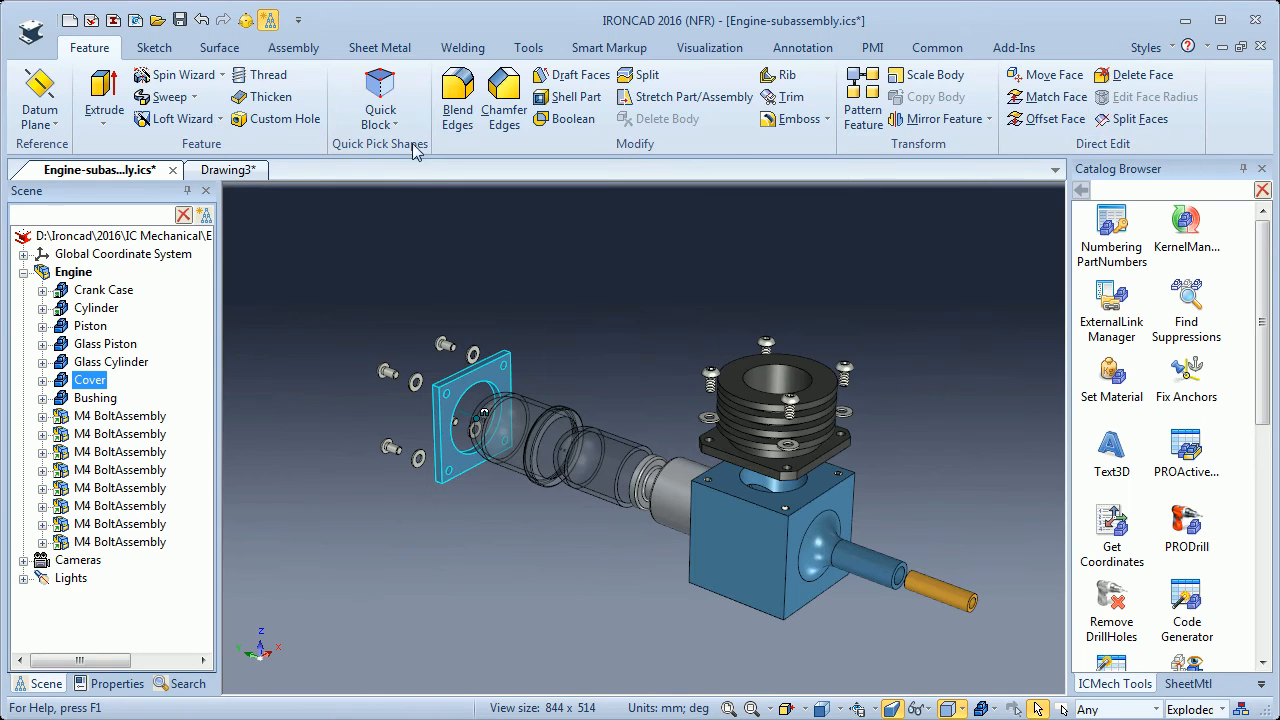
{"action": "left_click", "coordinate": [224, 172]}
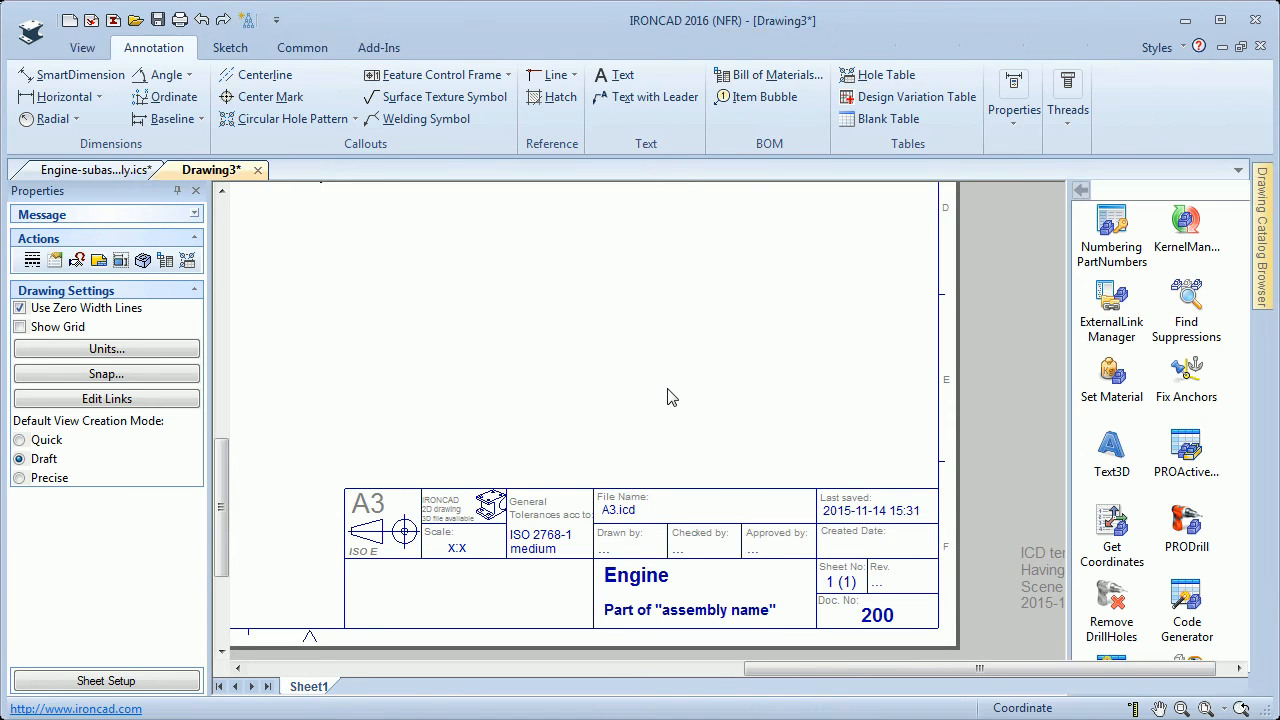
{"action": "left_click", "coordinate": [789, 305]}
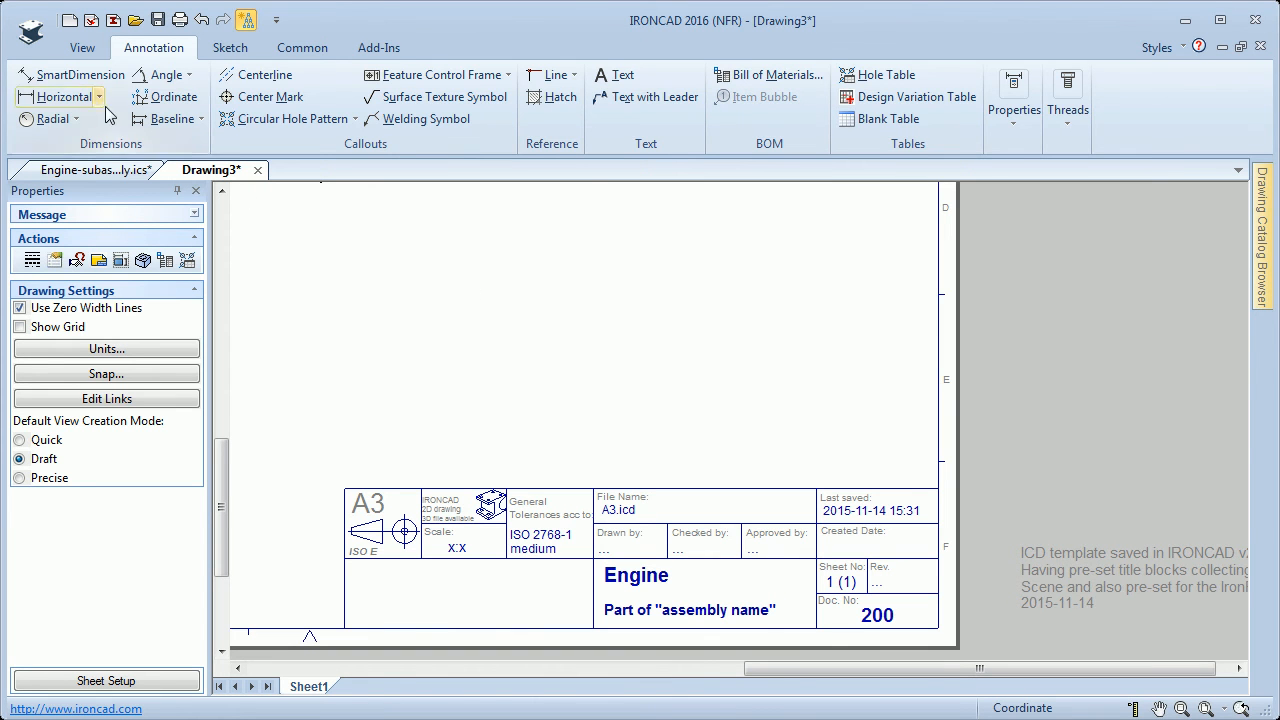
Step: Create a bill of materials from the General Engelsk AssemblyWeight template, using the Exploded view configuration and the Parts Only style
{"action": "left_click", "coordinate": [775, 80]}
{"action": "left_click", "coordinate": [455, 201]}
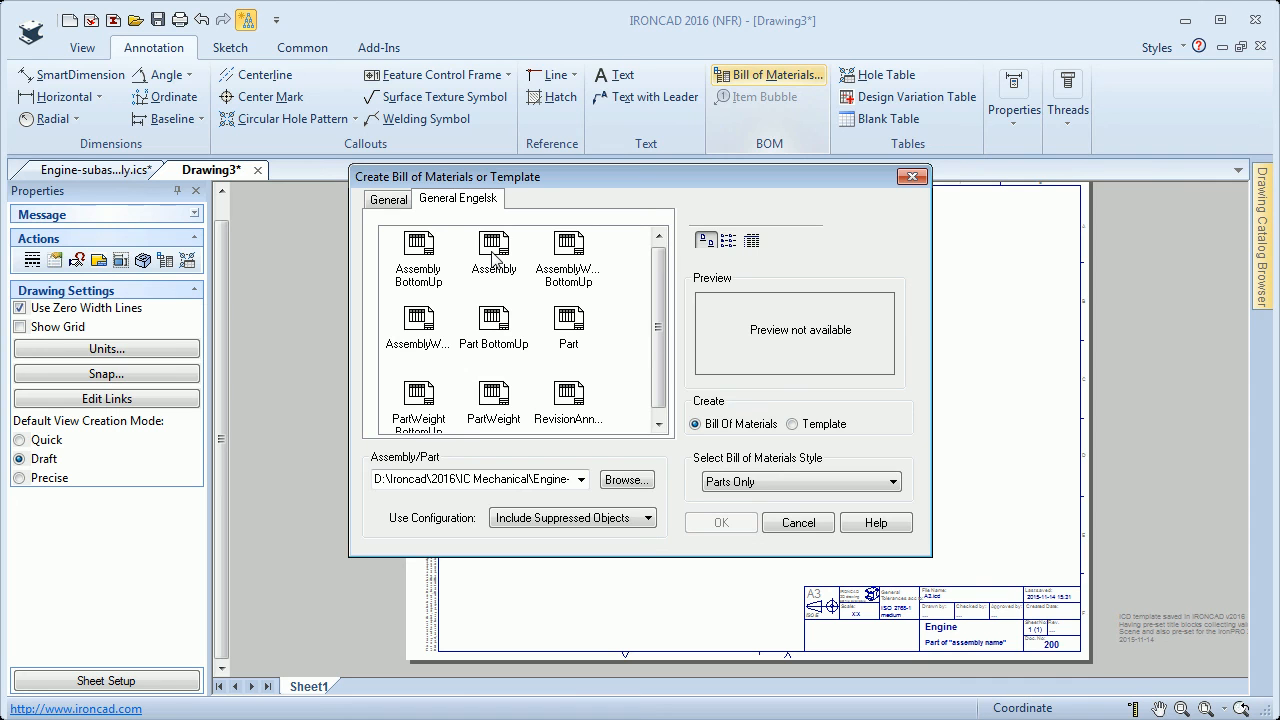
{"action": "left_click", "coordinate": [420, 325]}
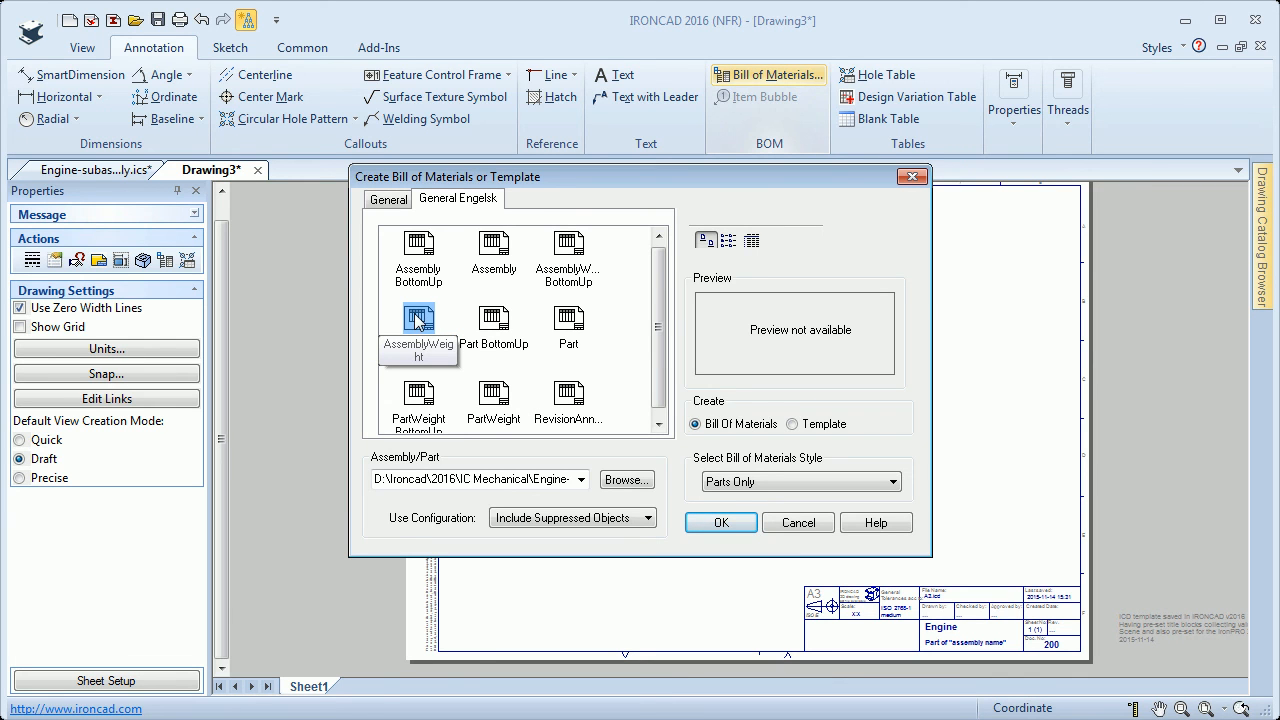
{"action": "left_click", "coordinate": [630, 520]}
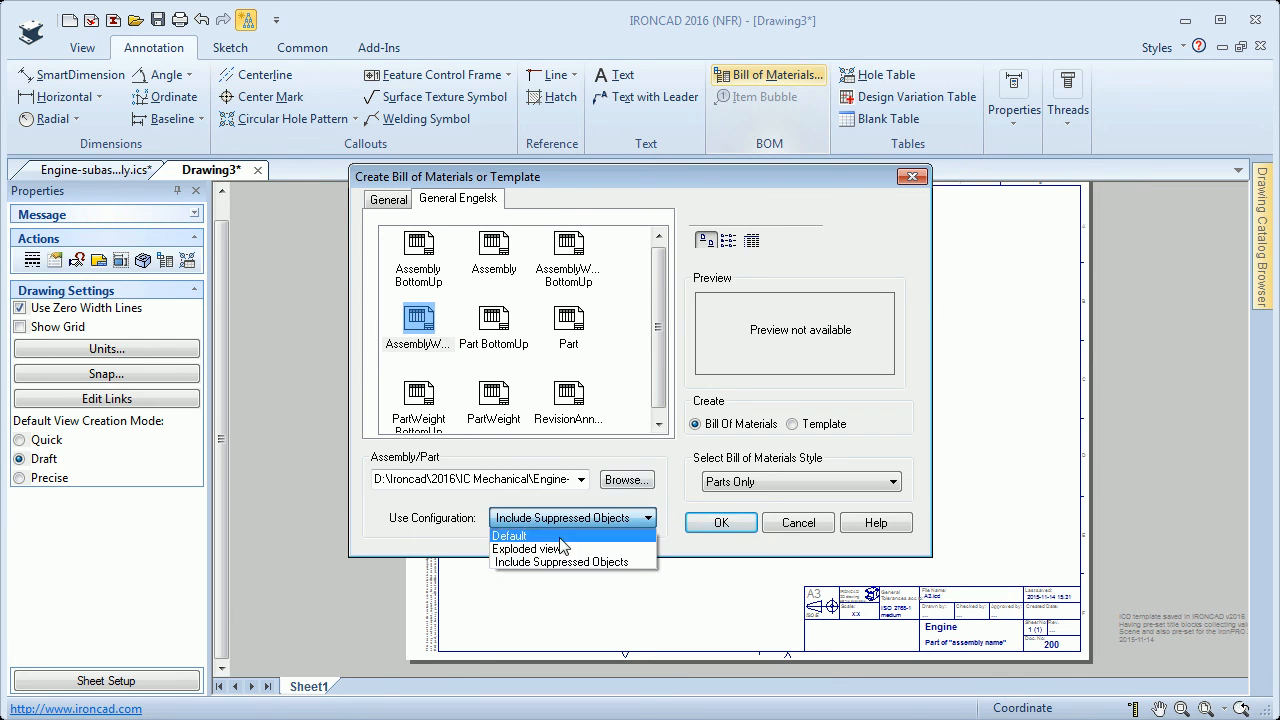
{"action": "left_click", "coordinate": [558, 549]}
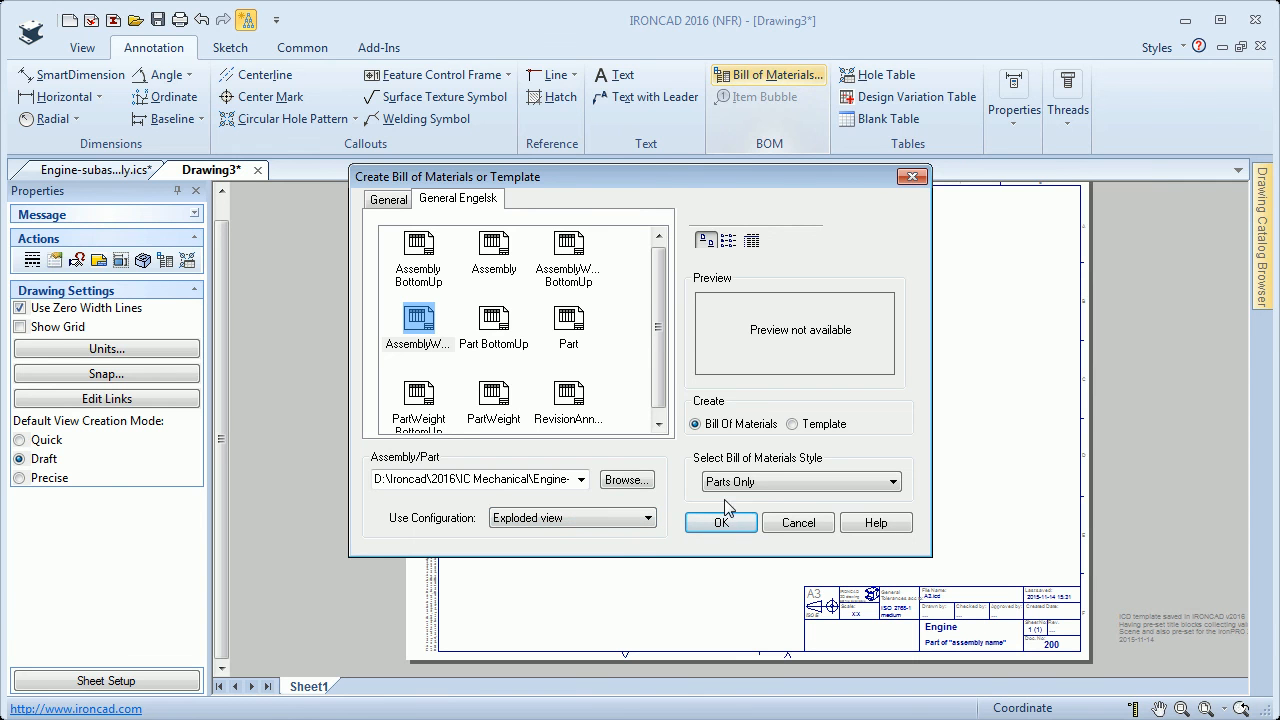
{"action": "left_click", "coordinate": [722, 524]}
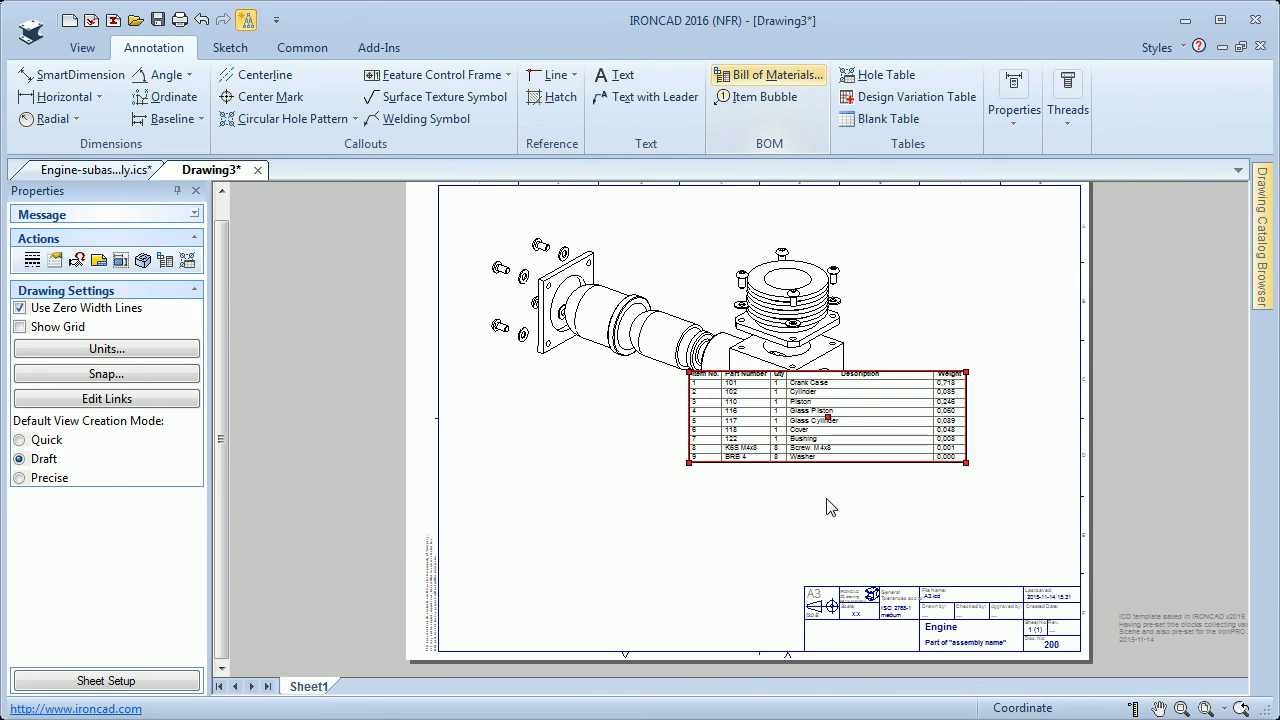
Step: Place the bill of materials directly on top of the title block, aligned with the inner edge of the sheet frame
{"action": "left_click", "coordinate": [968, 473]}
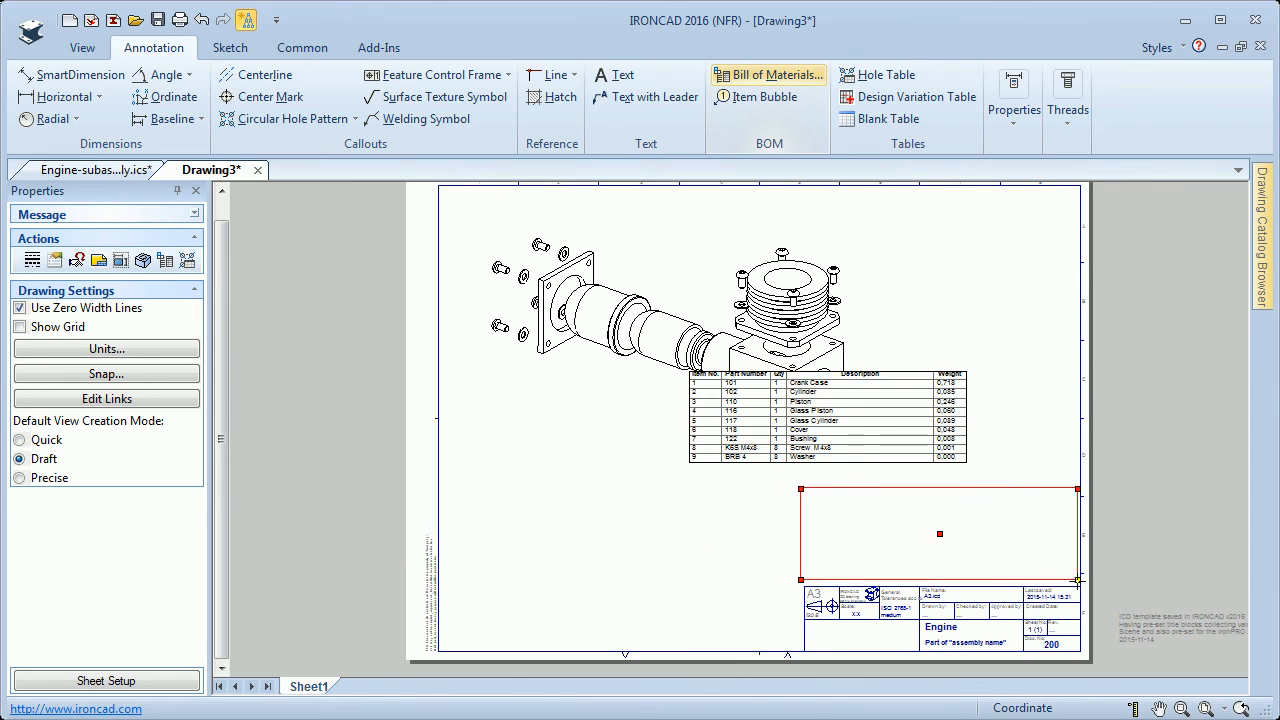
{"action": "left_click", "coordinate": [1081, 586]}
{"action": "scroll", "coordinate": [1075, 490], "scroll_direction": "up", "scroll_amount": 2}
{"action": "scroll", "coordinate": [1025, 436], "scroll_direction": "up", "scroll_amount": 1}
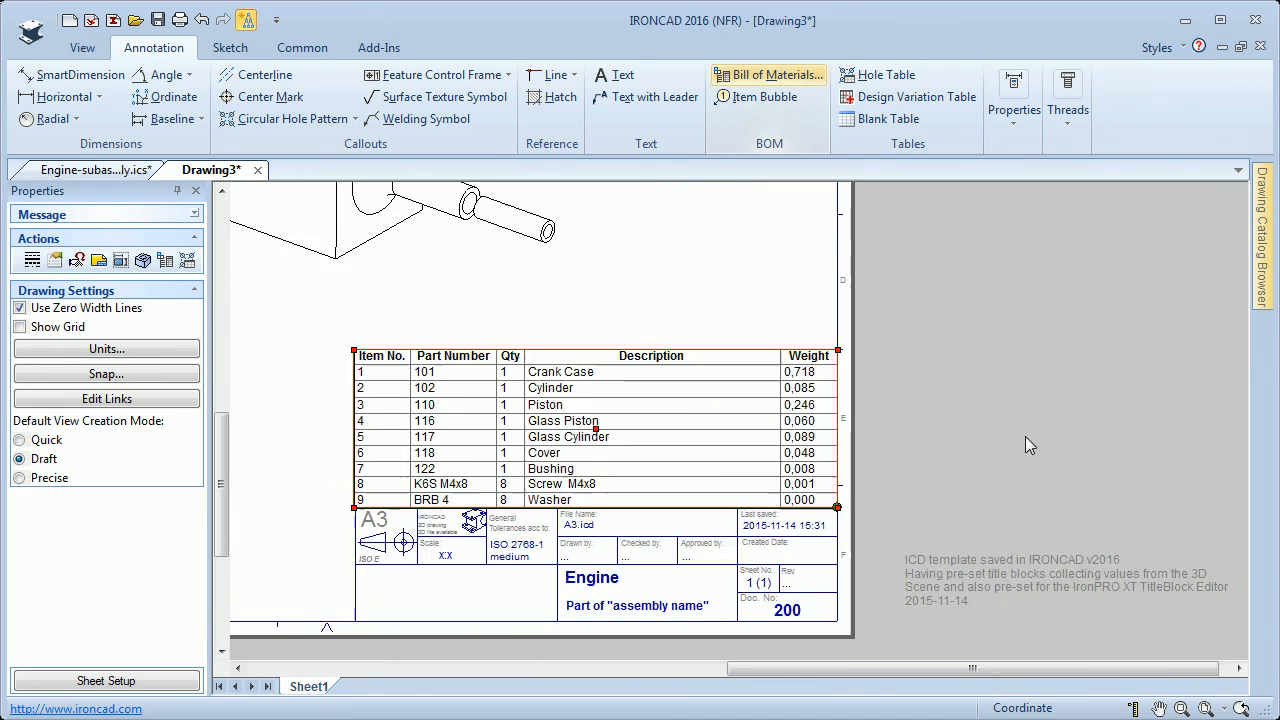
{"action": "scroll", "coordinate": [776, 400], "scroll_direction": "up", "scroll_amount": 1}
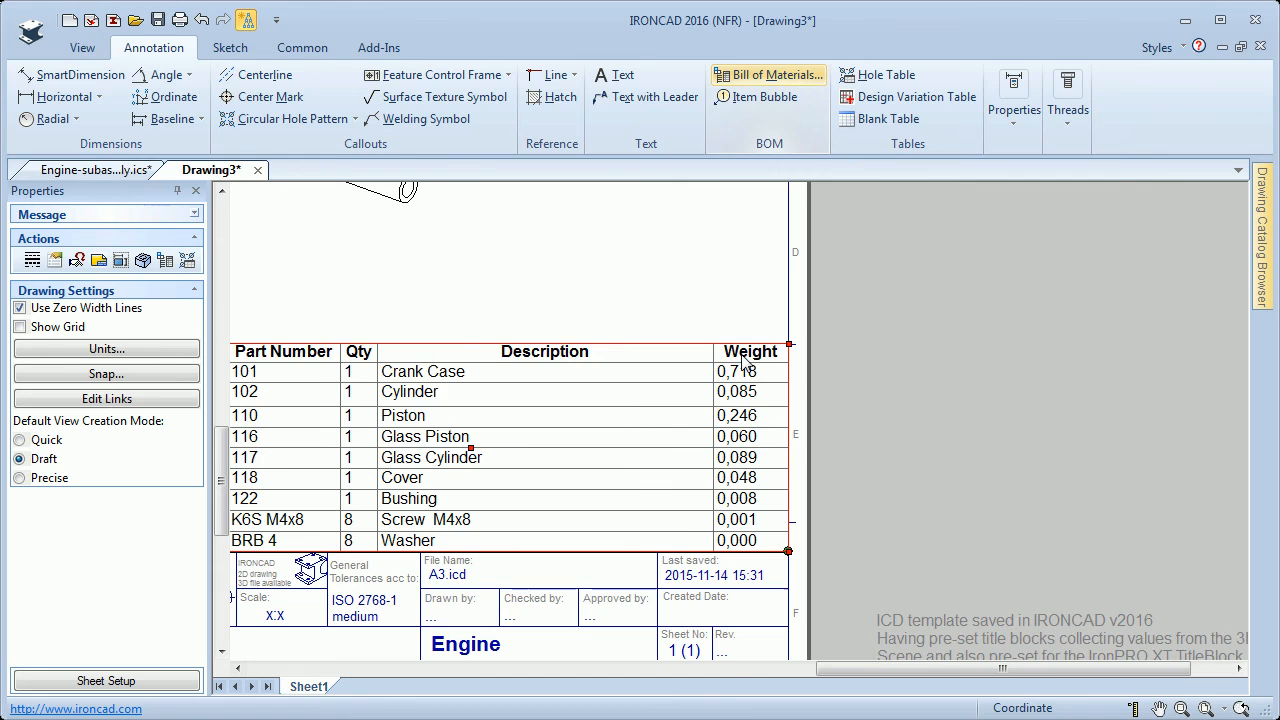
Step: Open the bill of materials for editing and clear the Weight header from column E
{"action": "double_click", "coordinate": [743, 363]}
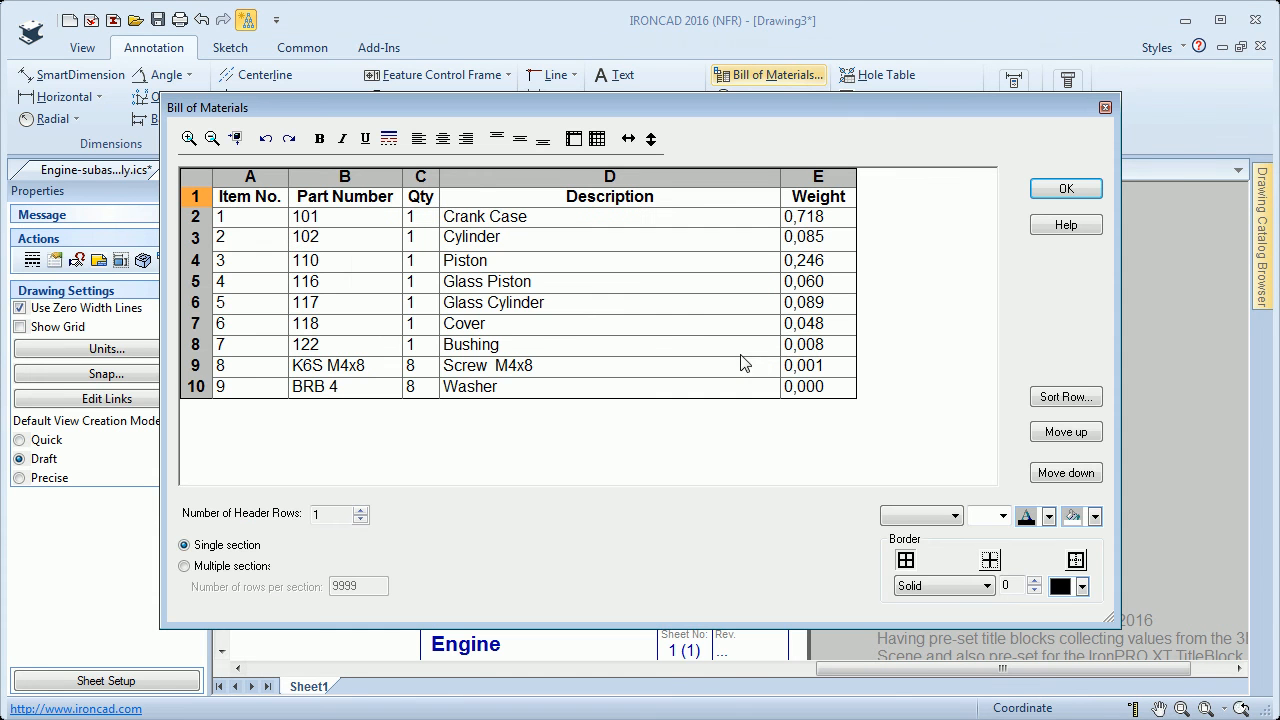
{"action": "double_click", "coordinate": [848, 197]}
{"action": "left_click_drag", "start_coordinate": [848, 197], "coordinate": [744, 182]}
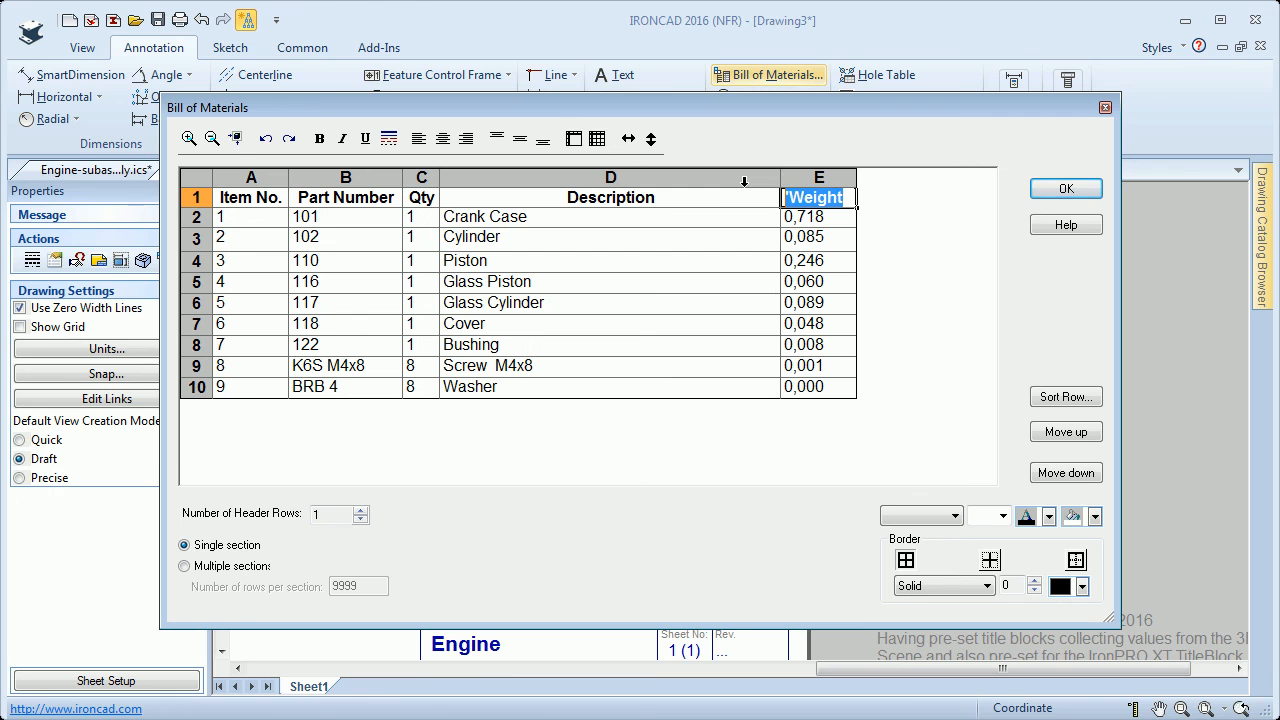
{"action": "key", "text": "ctrl+x"}
{"action": "double_click", "coordinate": [636, 197]}
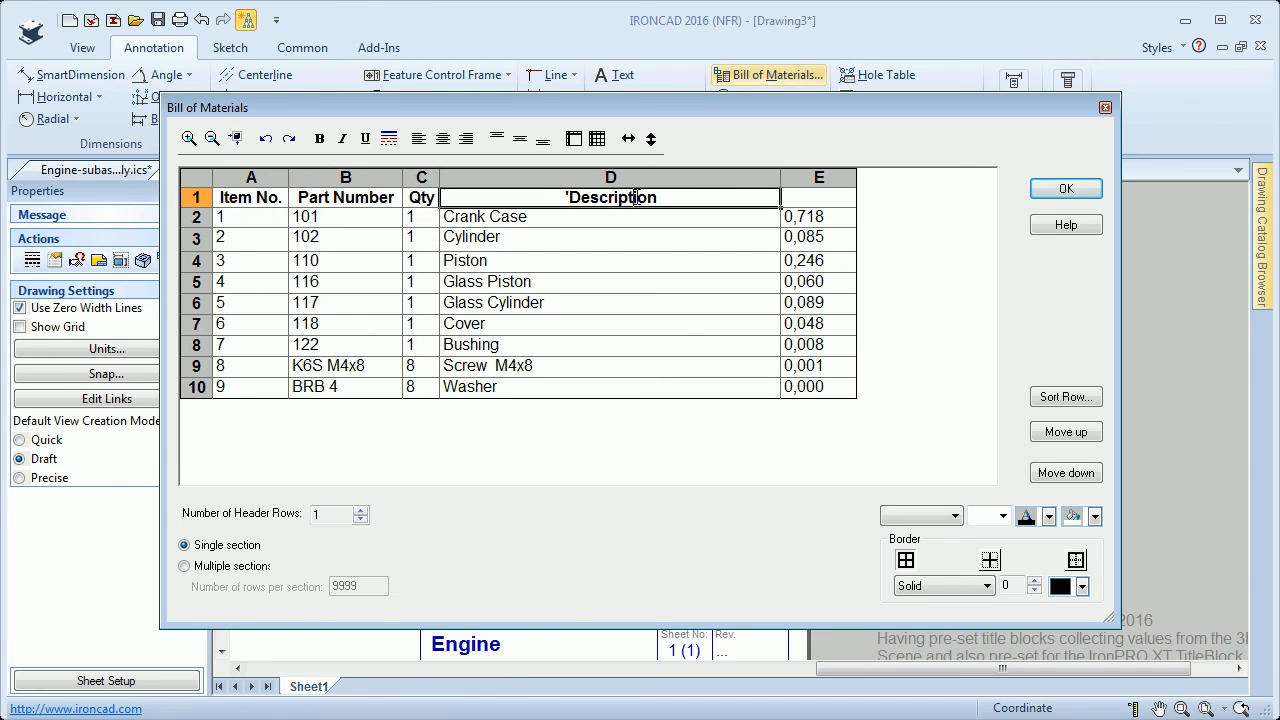
Step: Title the empty column E Supplier with its contents taken from the scene, and apply the table changes to the drawing
{"action": "double_click", "coordinate": [815, 207]}
{"action": "left_click", "coordinate": [765, 415]}
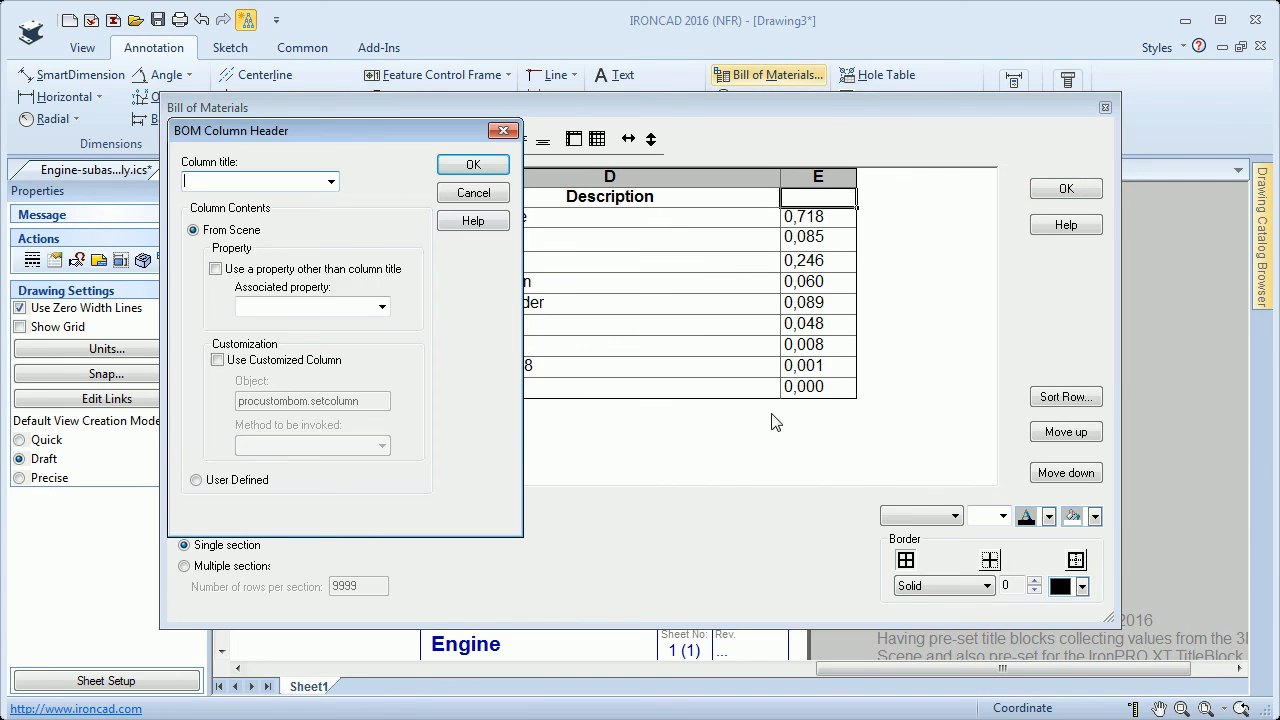
{"action": "left_click_drag", "start_coordinate": [372, 132], "coordinate": [563, 79]}
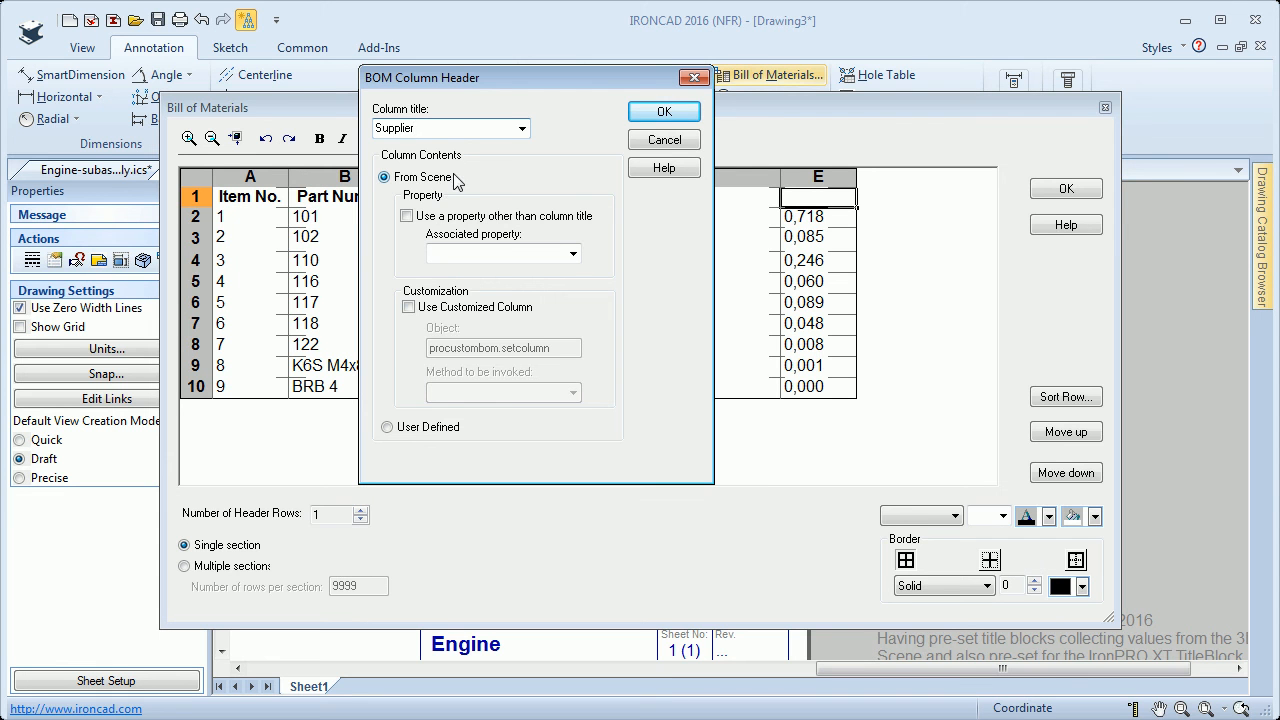
{"action": "left_click", "coordinate": [661, 114]}
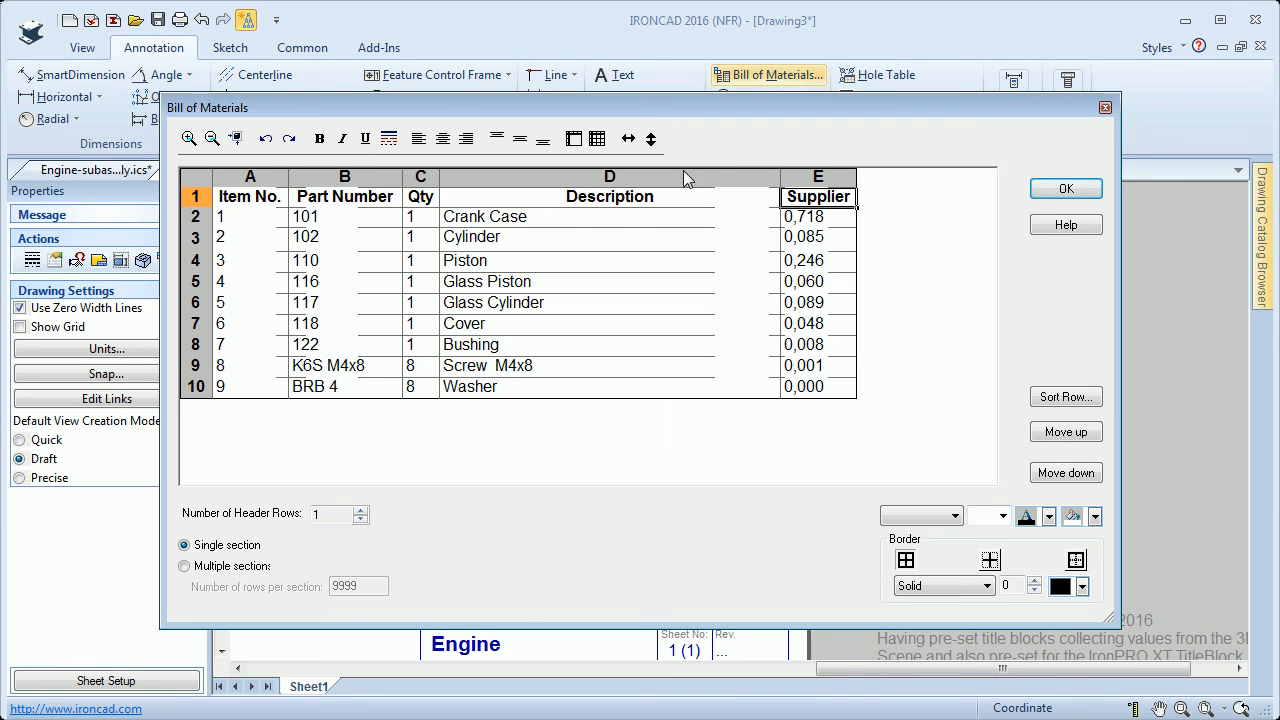
{"action": "left_click", "coordinate": [1066, 194]}
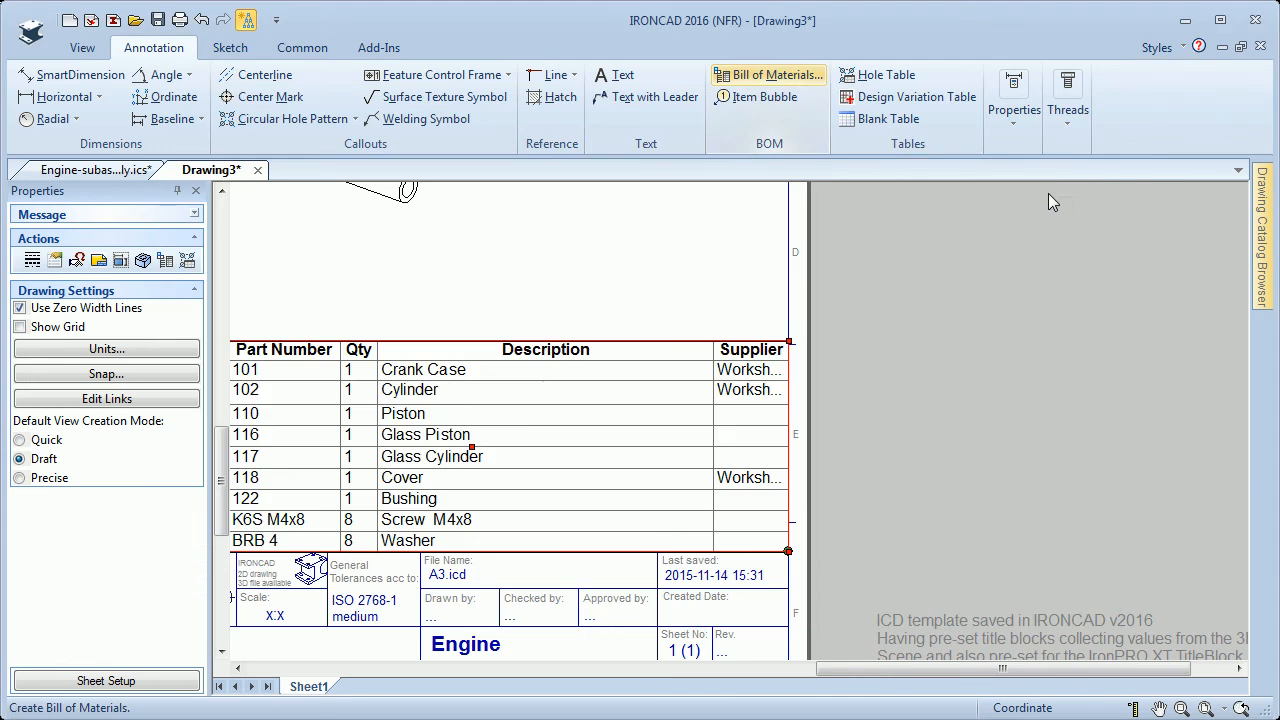
Step: Widen the Supplier column of the bill of materials so the full word Workshop fits, and apply the change
{"action": "double_click", "coordinate": [737, 377]}
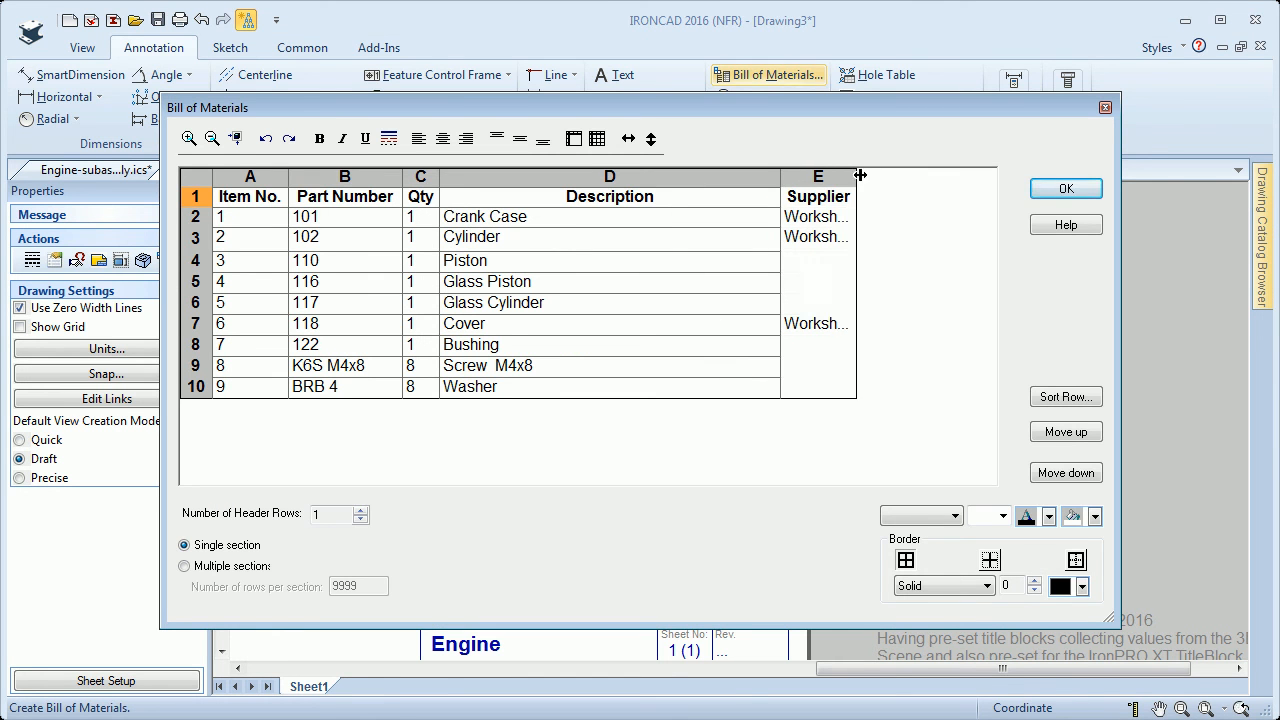
{"action": "mouse_move", "coordinate": [859, 175]}
{"action": "left_mouse_down"}
{"action": "mouse_move", "coordinate": [889, 175]}
{"action": "mouse_move", "coordinate": [875, 176]}
{"action": "left_mouse_up"}
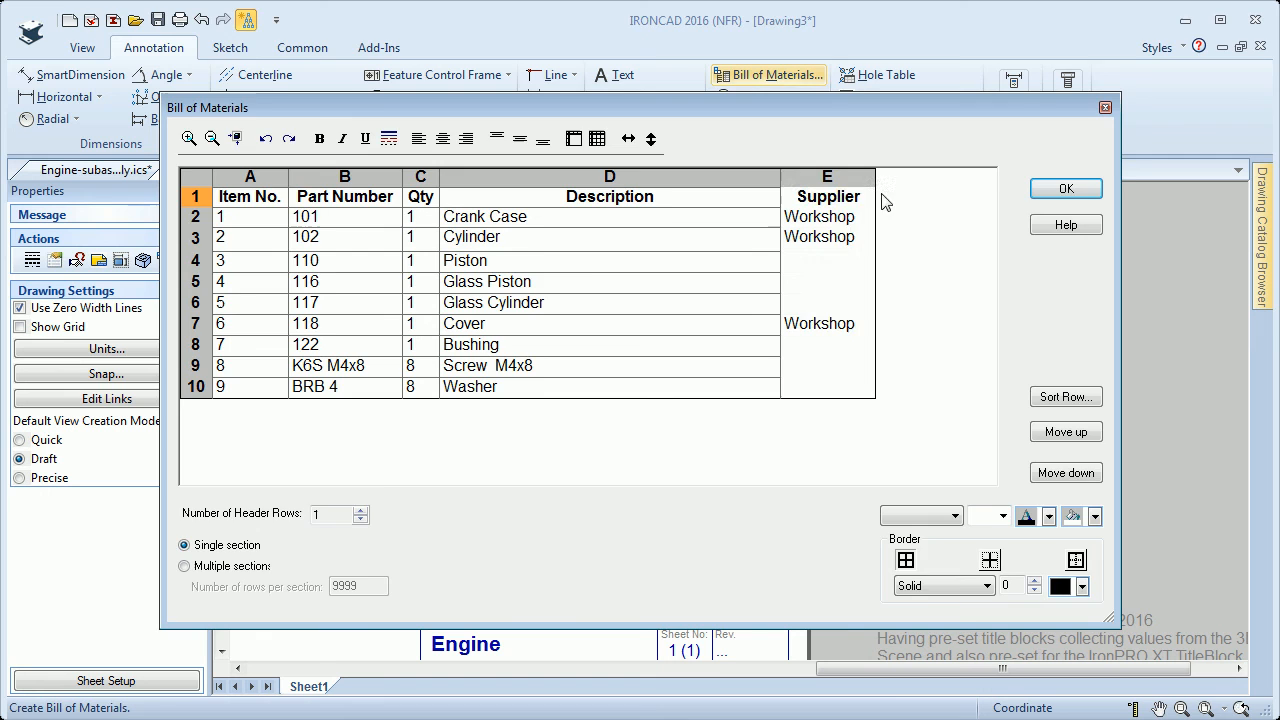
{"action": "left_click", "coordinate": [1066, 190]}
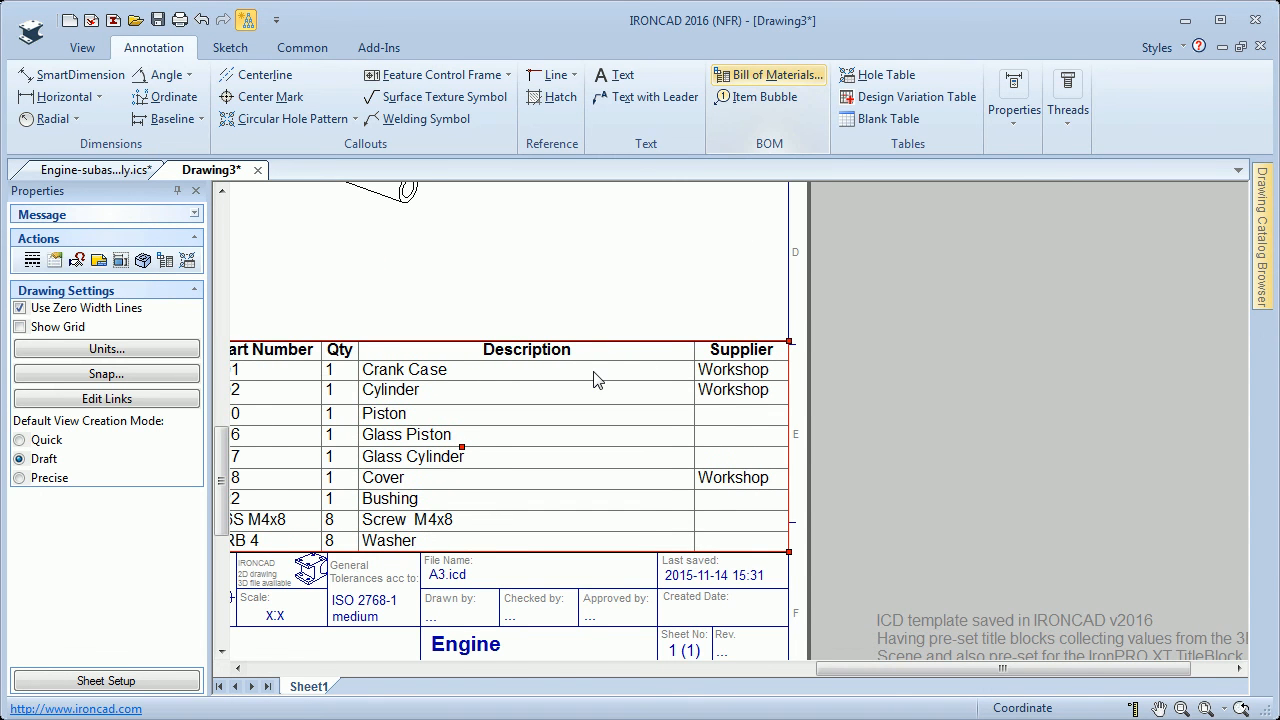
{"action": "scroll", "coordinate": [594, 380], "scroll_direction": "down", "scroll_amount": 1}
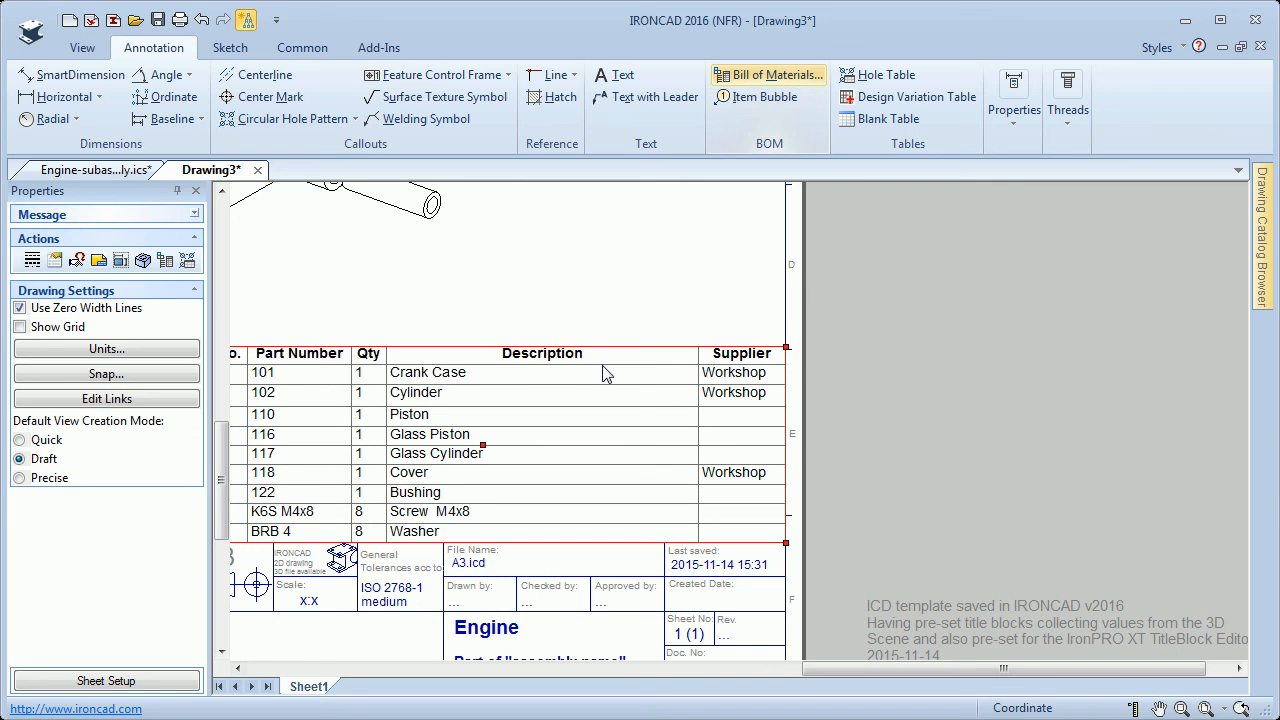
{"action": "right_click", "coordinate": [606, 430]}
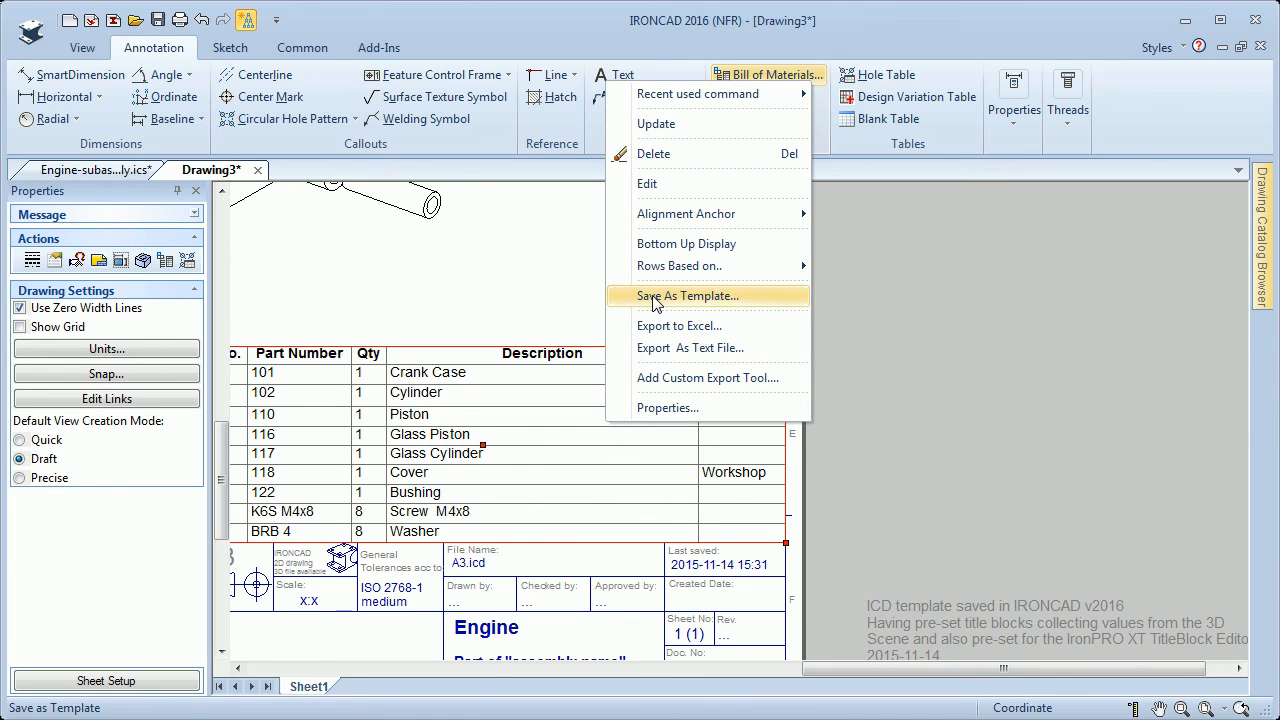
{"action": "left_click", "coordinate": [559, 300]}
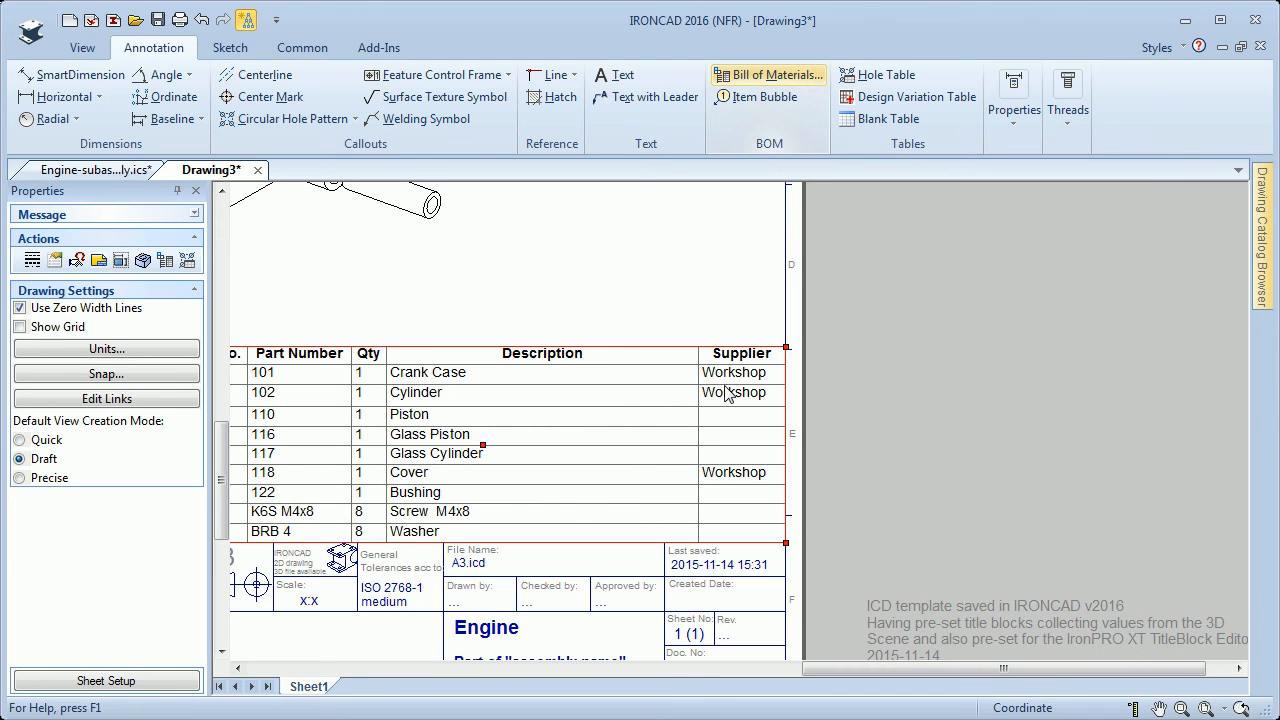
Step: Return to the Engine-subassembly scene and move the IPROActiveManager window so that its whole part tree is in view
{"action": "left_click", "coordinate": [118, 172]}
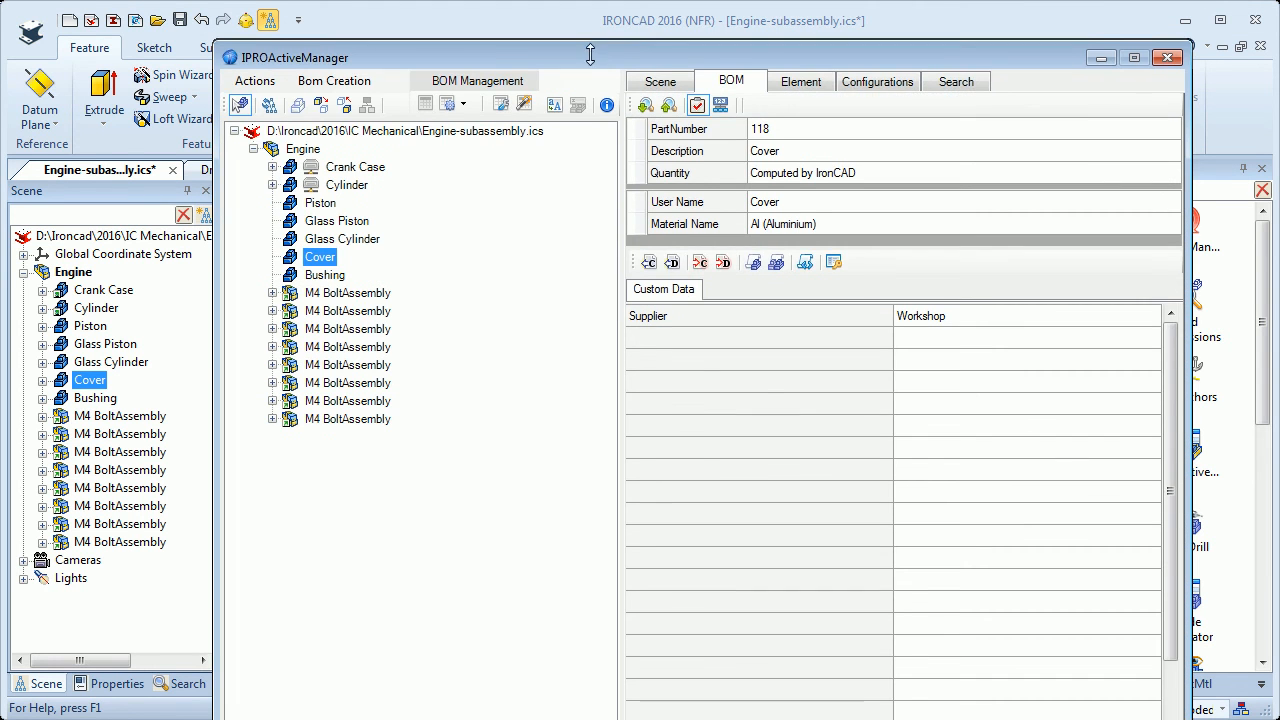
{"action": "left_click_drag", "start_coordinate": [590, 52], "coordinate": [548, 90]}
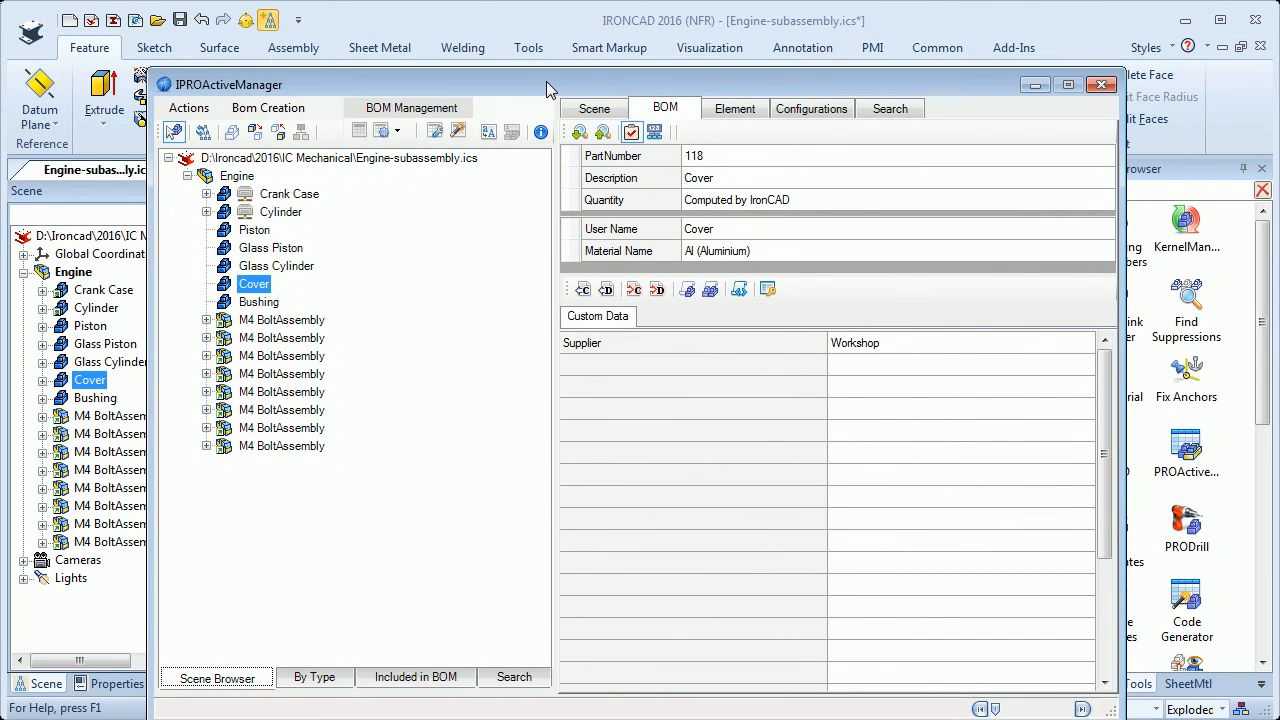